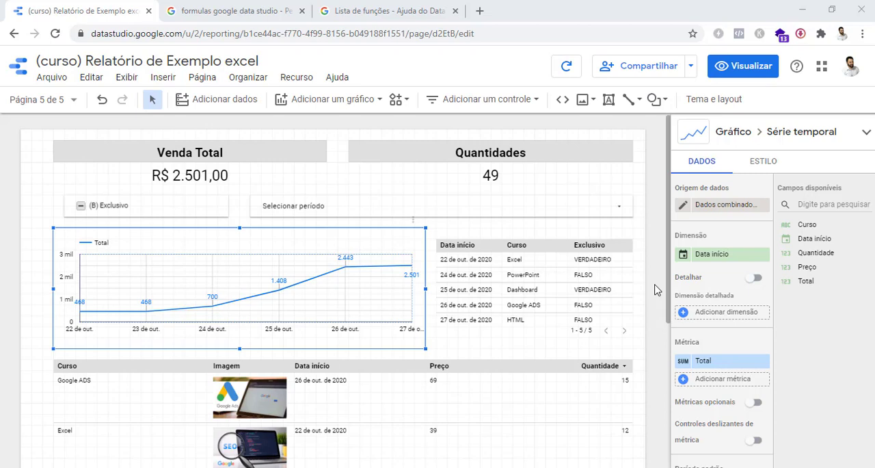
Examine the data sources and fields used by the time series chart and the two tables on the report page
left_click(638, 261)
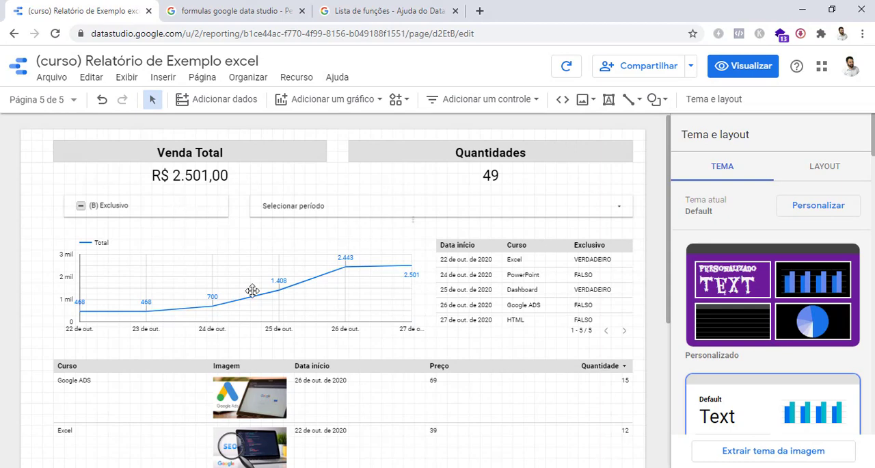
scroll(374, 346, "down", 3)
scroll(374, 340, "up", 3)
scroll(657, 280, "down", 1)
scroll(657, 282, "up", 1)
left_click(602, 271)
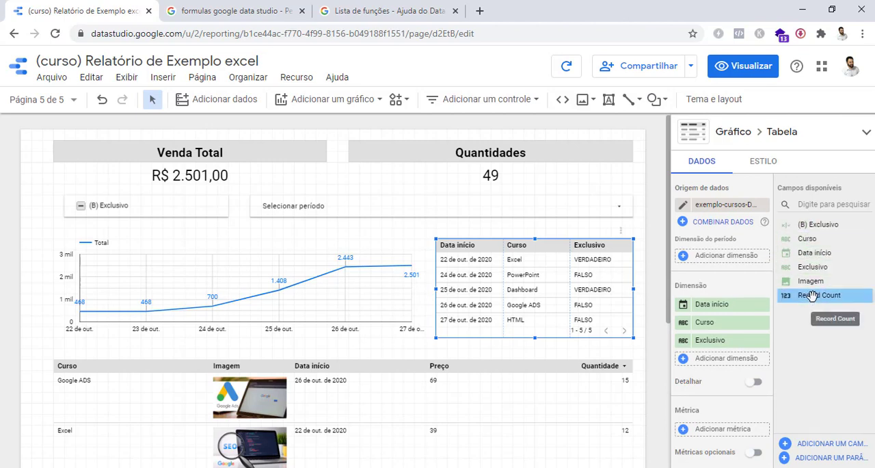
left_click(360, 297)
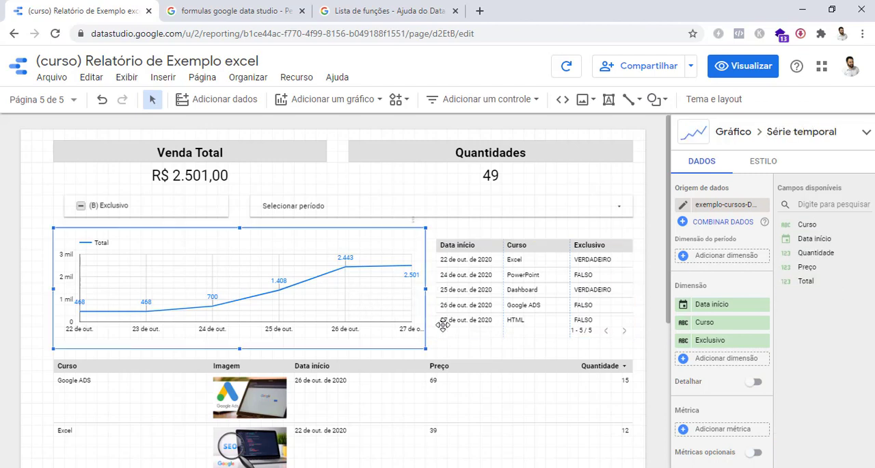
left_click(477, 388)
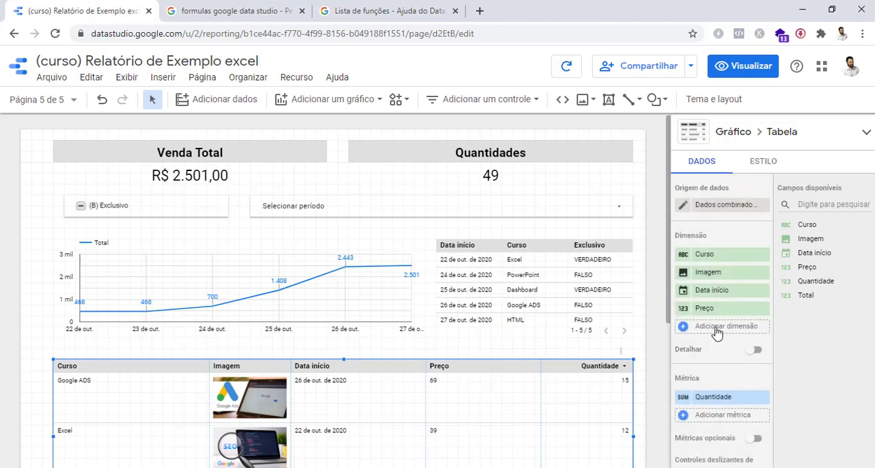
left_click(716, 329)
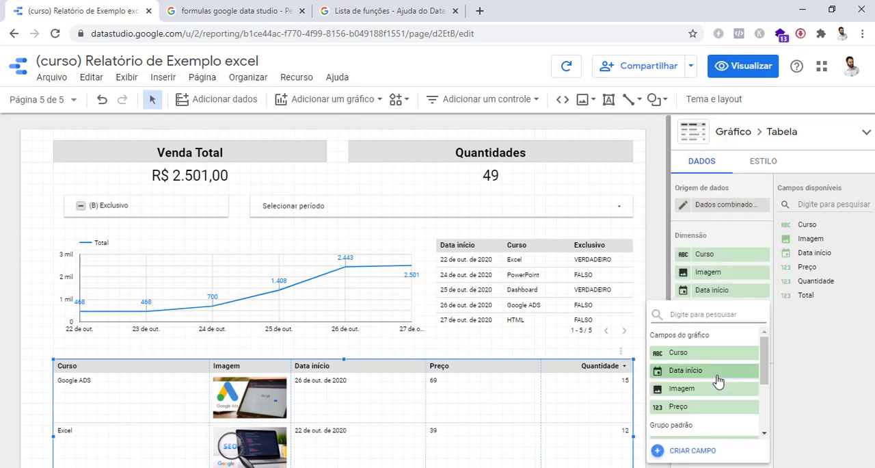
scroll(718, 383, "down", 2)
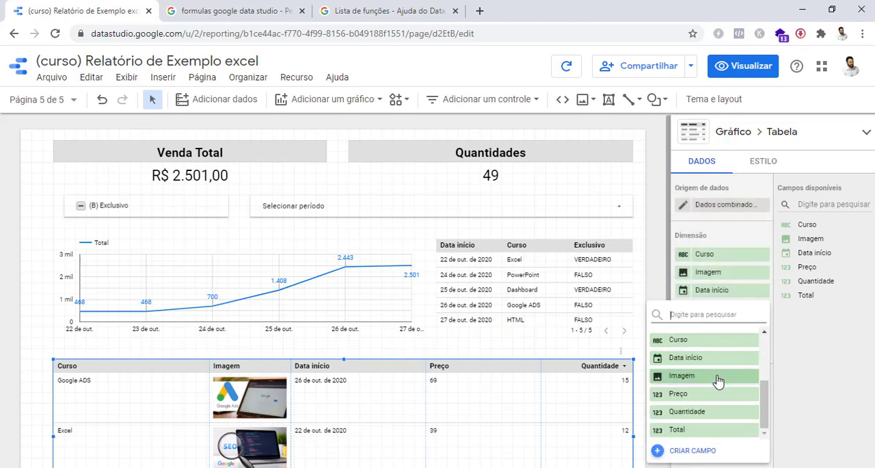
left_click(693, 451)
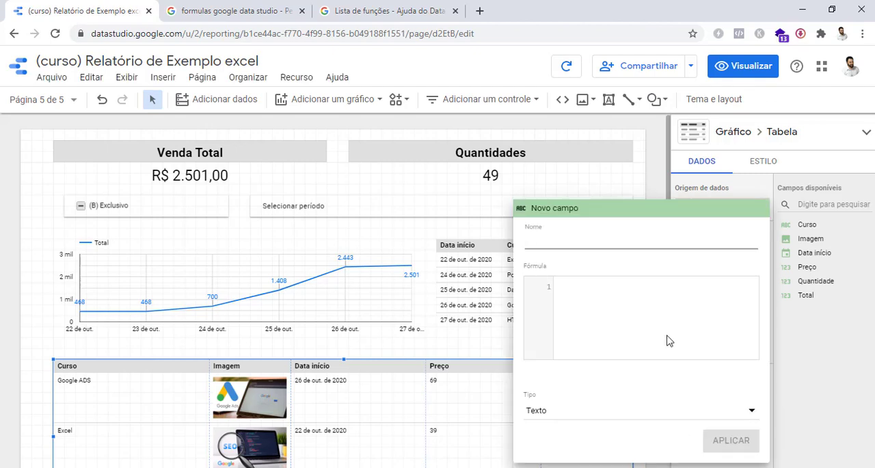
left_click(655, 188)
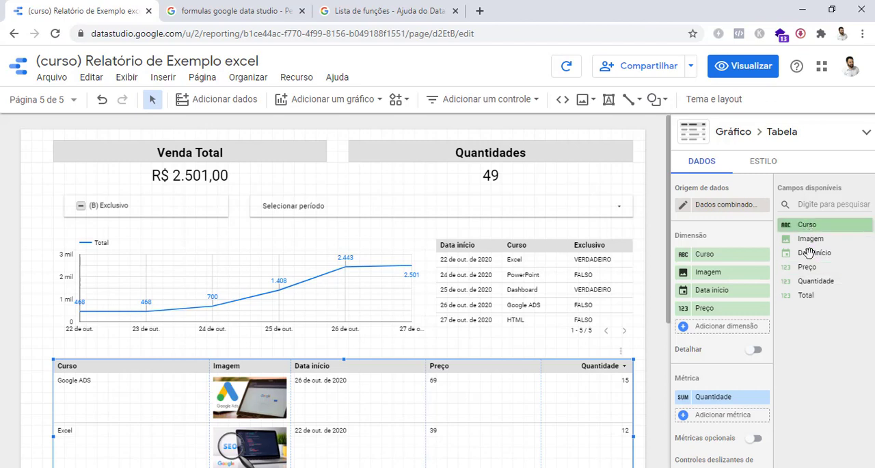
left_click(722, 329)
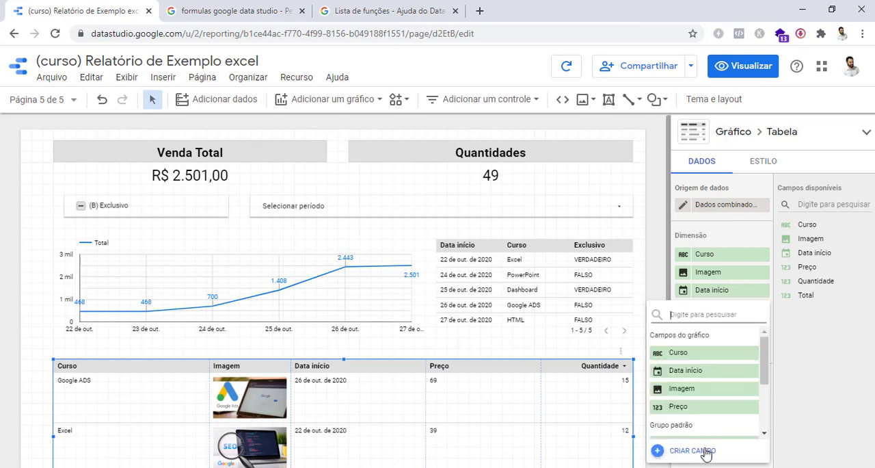
left_click(809, 404)
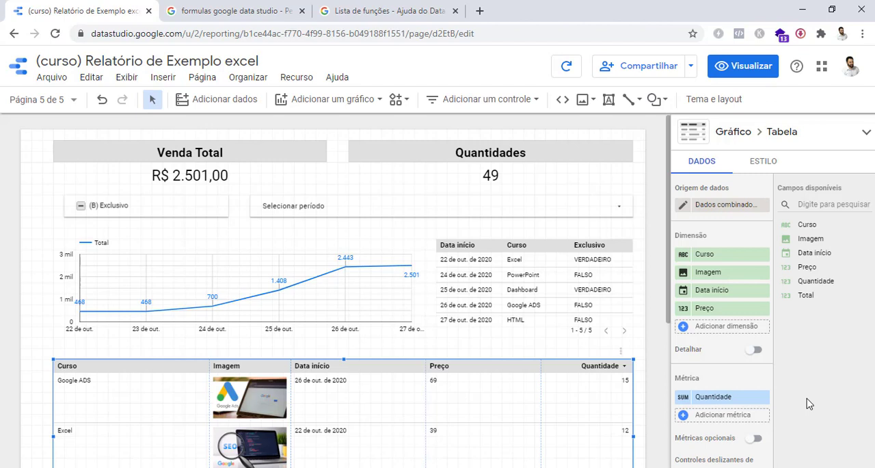
left_click(297, 78)
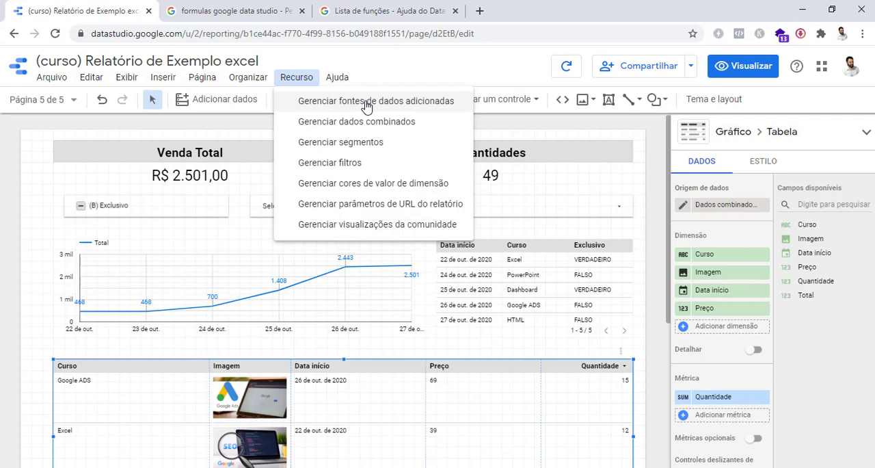
left_click(660, 157)
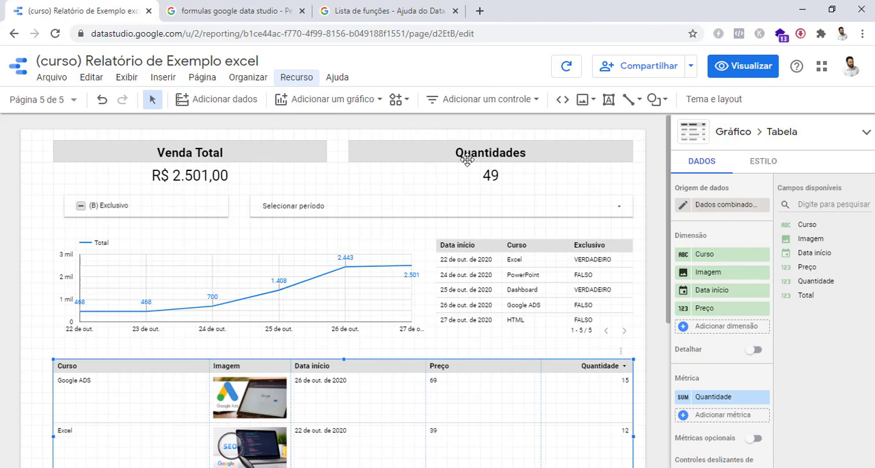
Start a new calculated field in the Quantidades scorecard's data source and name it MédiaQuantidade
left_click(487, 175)
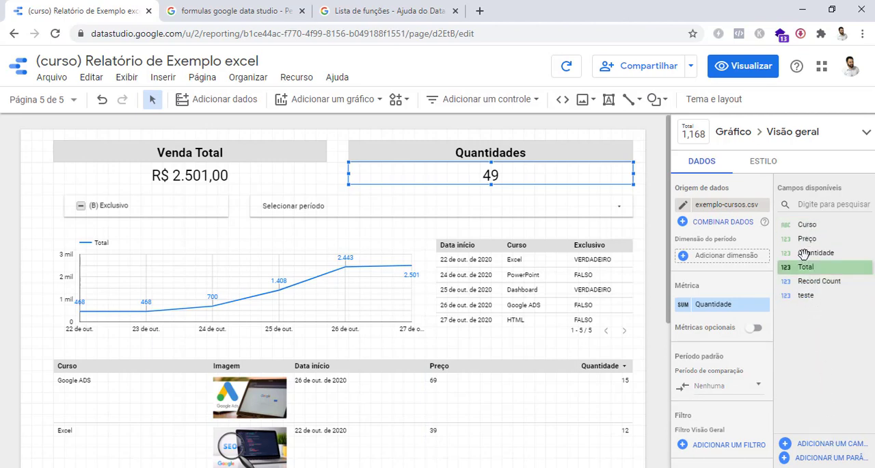
left_click(822, 445)
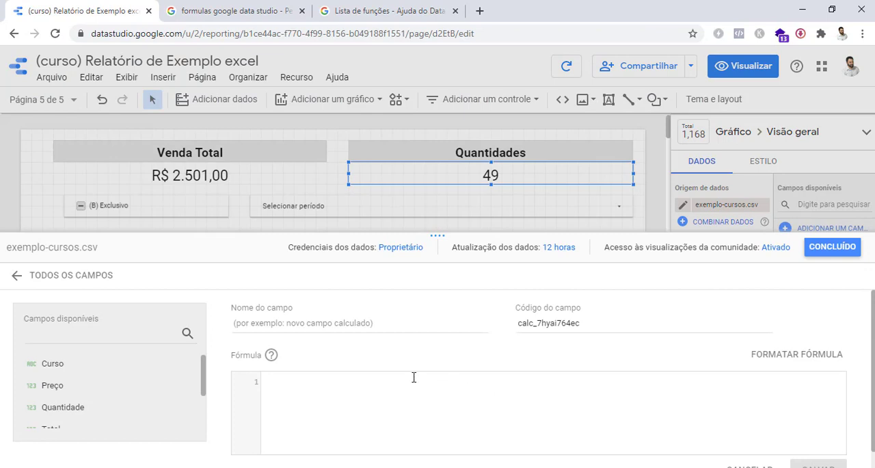
mouse_move(203, 376)
left_mouse_down()
mouse_move(200, 425)
mouse_move(201, 362)
left_mouse_up()
left_click(339, 323)
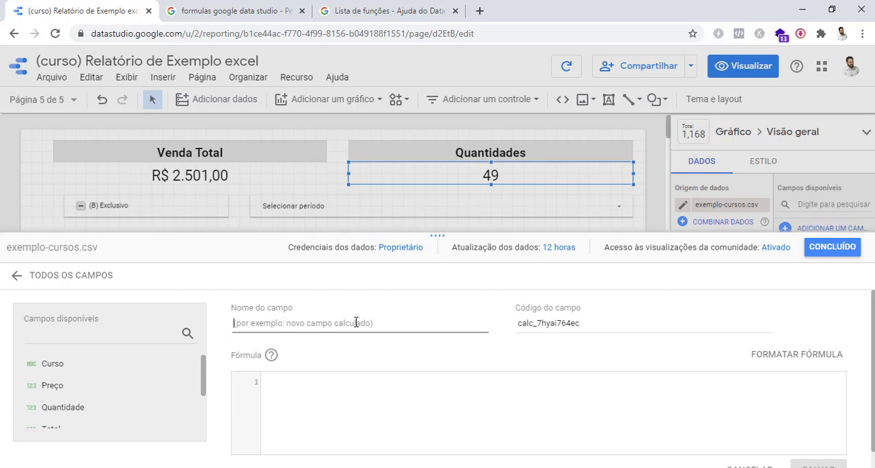
type("M")
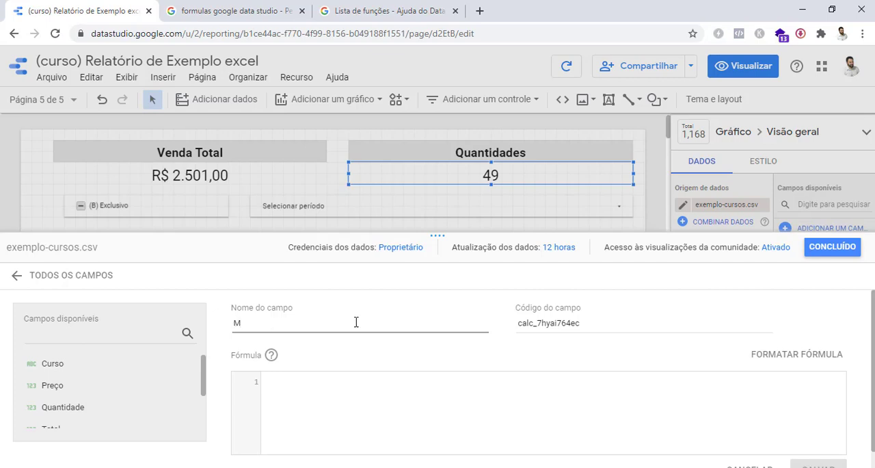
type("édiaQuantidade")
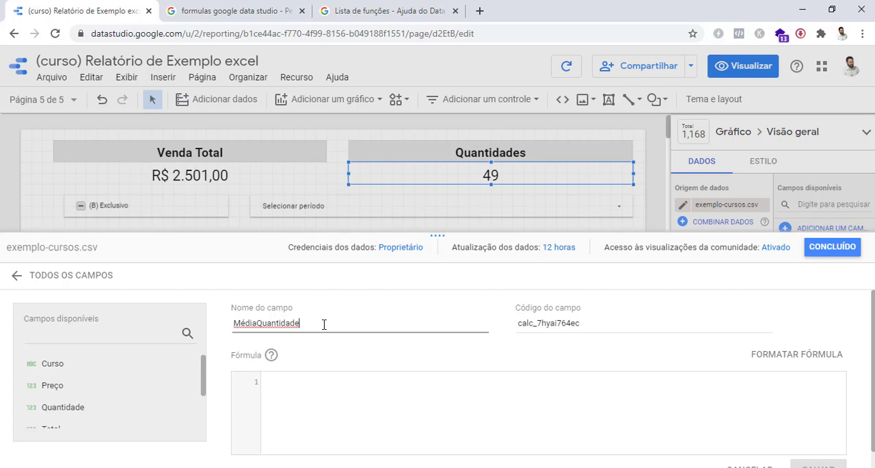
left_click(310, 383)
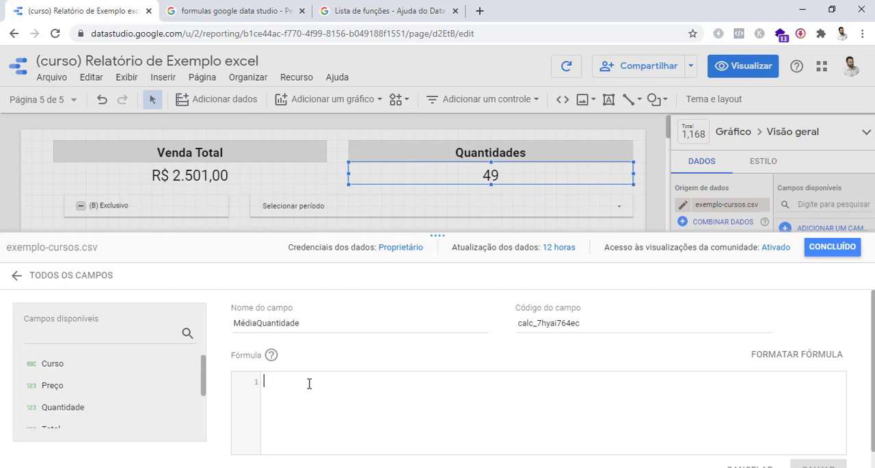
type("av")
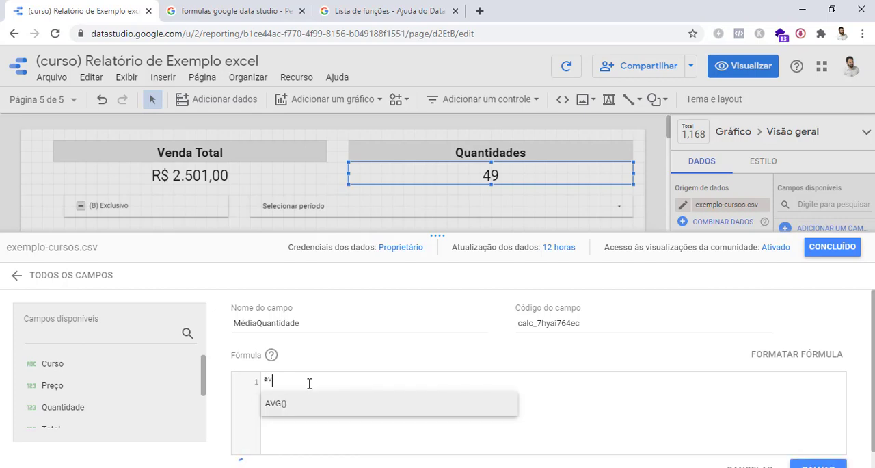
key("BackSpace")
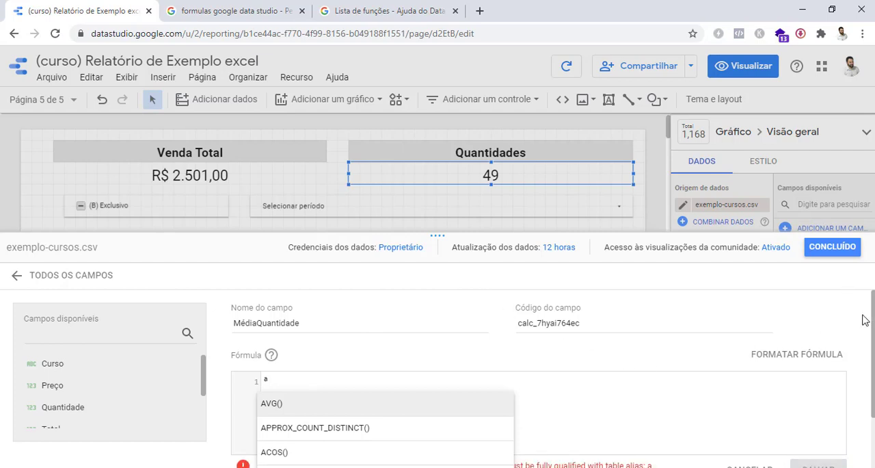
scroll(539, 379, "down", 1)
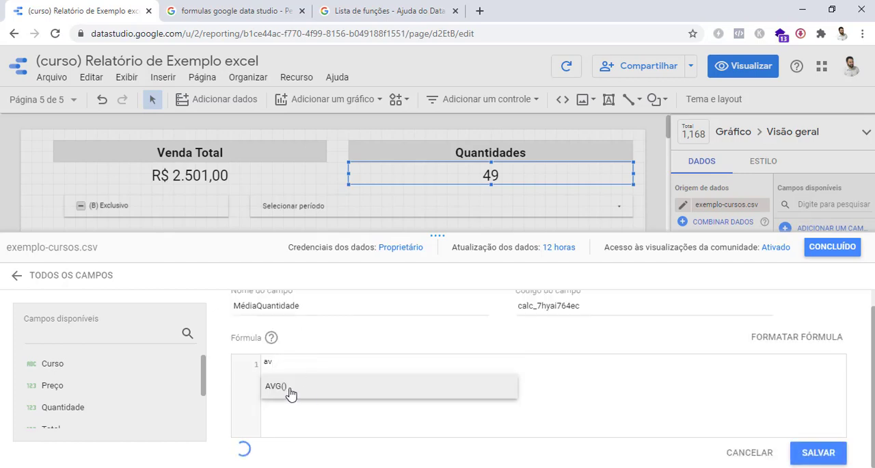
left_click(290, 390)
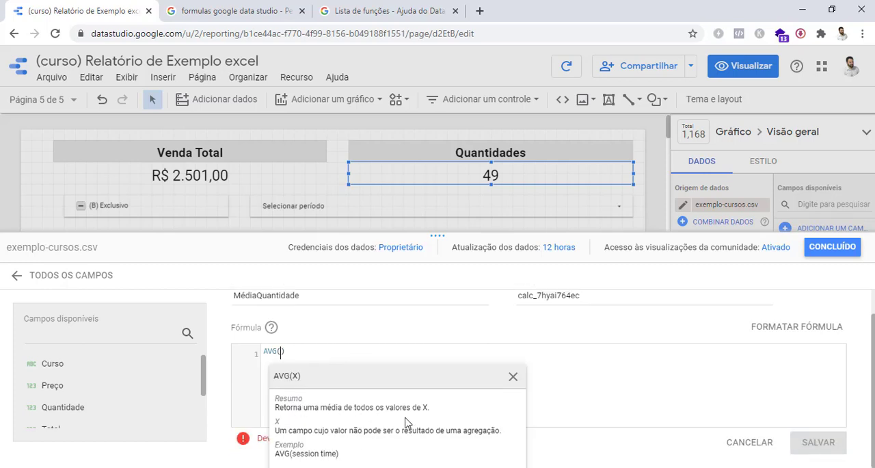
left_click(512, 377)
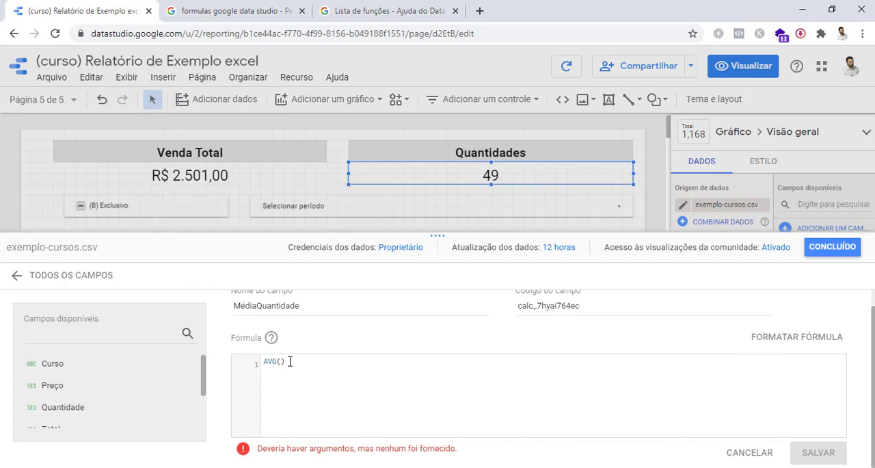
key("BackSpace")
key("BackSpace")
key("BackSpace")
key("BackSpace")
key("BackSpace")
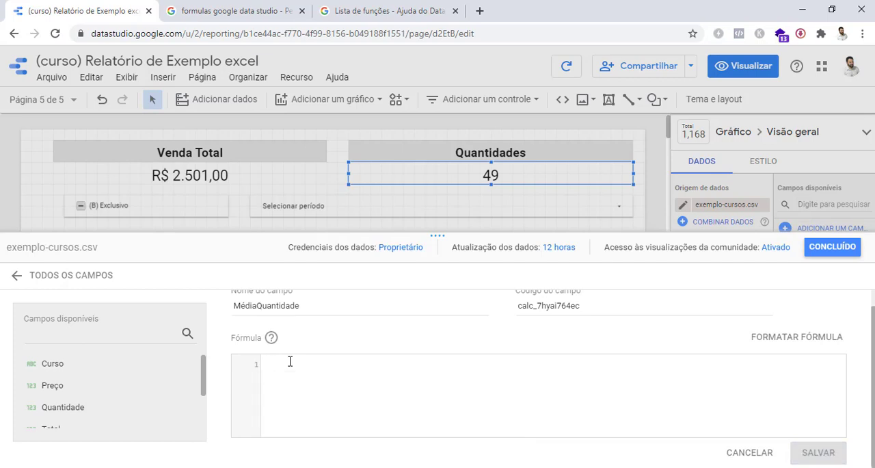
Enter the formula AVG(Quantidade) for the calculated field, using the available Quantidade field as the argument
type("AVG")
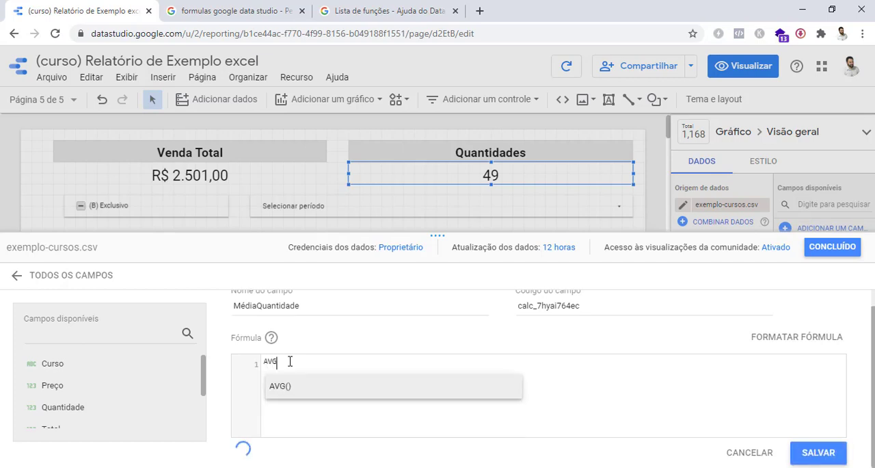
key("Return")
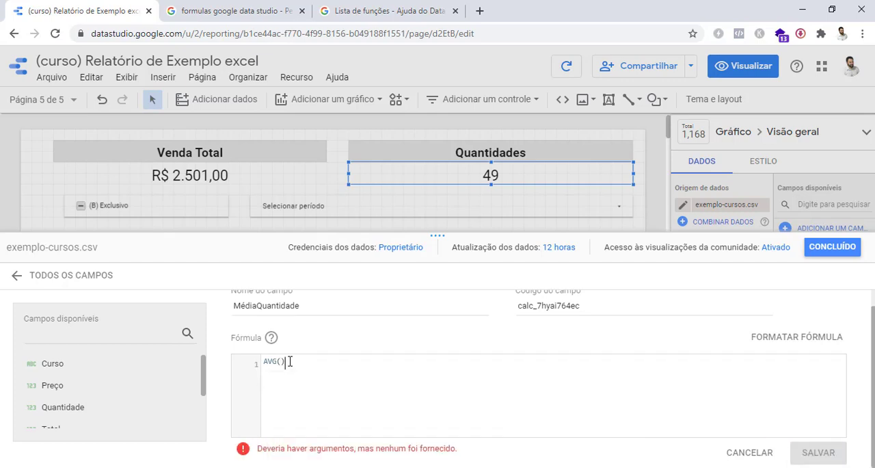
key("Left")
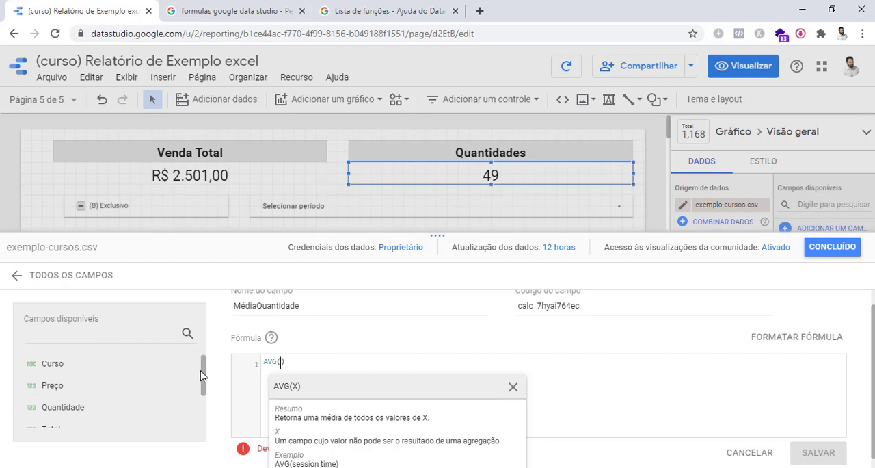
scroll(204, 380, "down", 1)
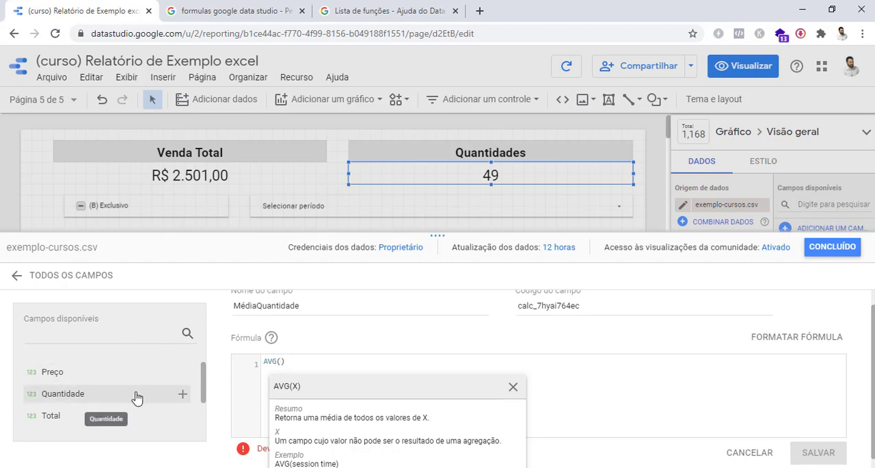
left_click(136, 395)
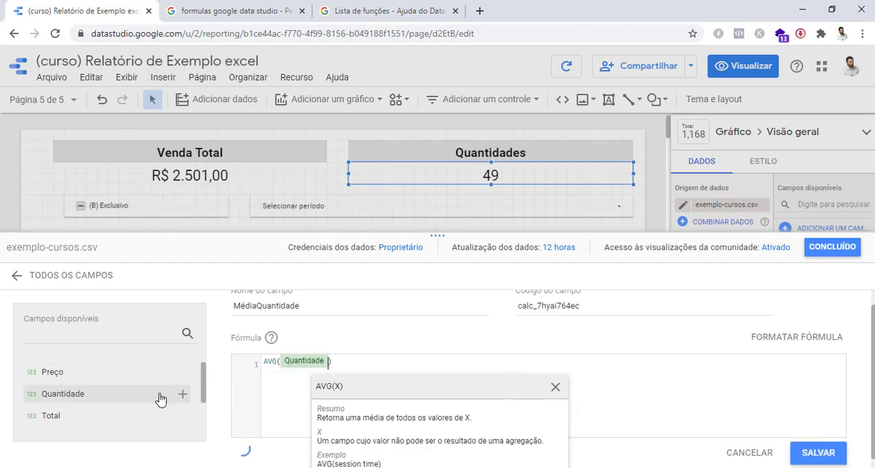
left_click(335, 363)
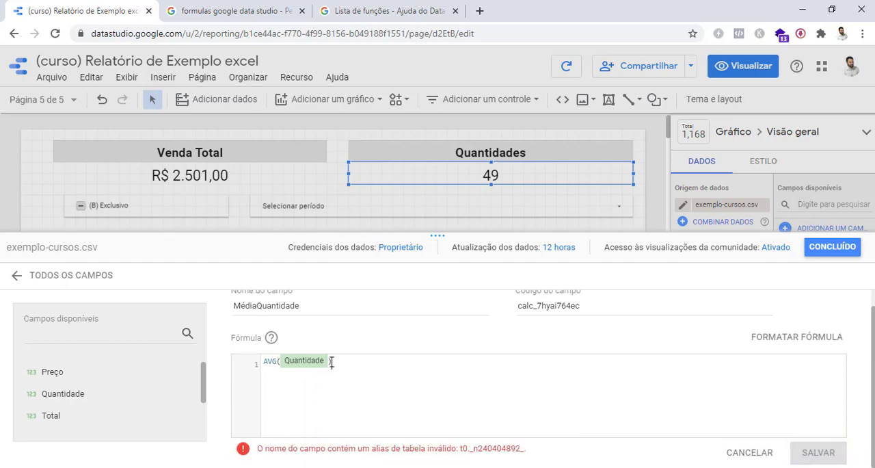
left_click(330, 363)
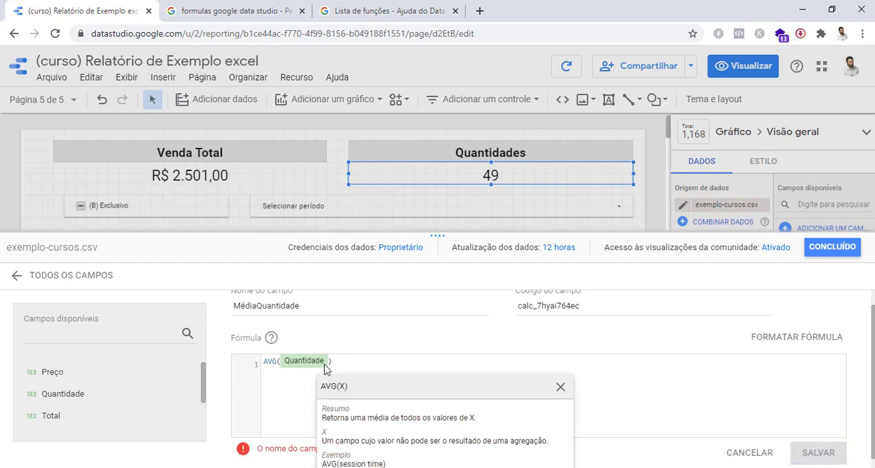
left_click(336, 361)
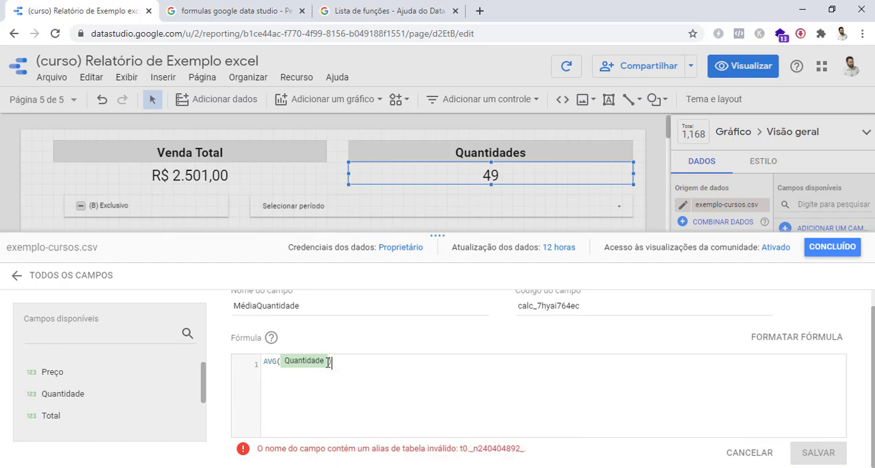
left_click(330, 361)
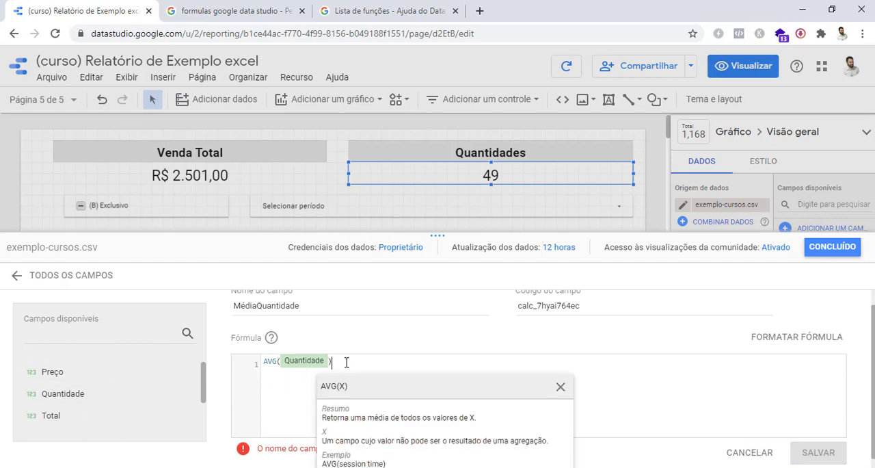
left_click(346, 362)
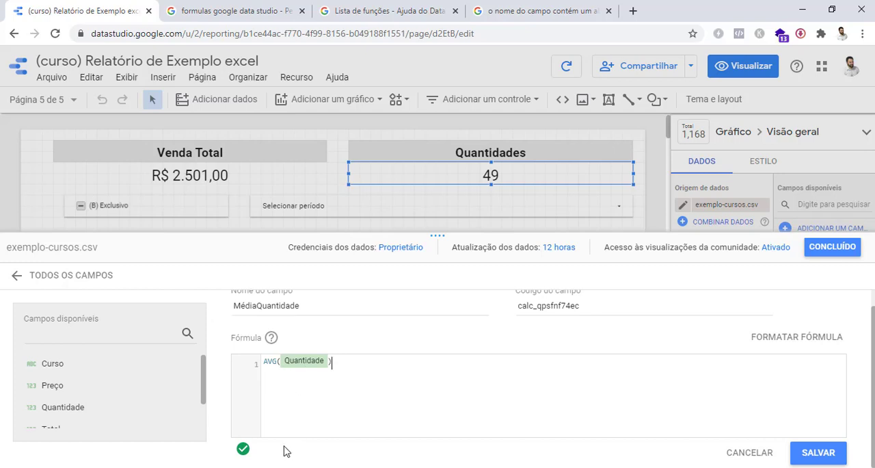
Check that the AVG(Quantidade) formula is valid and save the calculated field
key("ctrl+a")
left_click(254, 451)
mouse_move(245, 453)
left_click(817, 454)
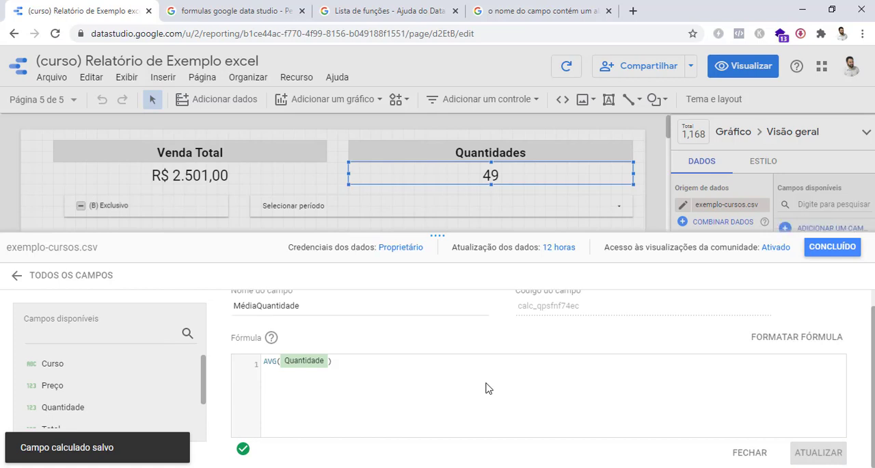
Finish editing the data source fields and replace the Quantidades scorecard's metric with MédiaQuantidade
left_click(831, 248)
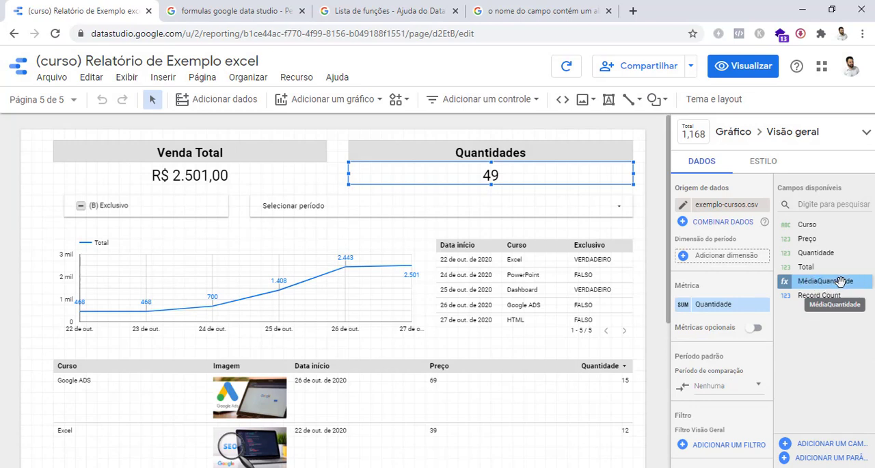
left_click(714, 309)
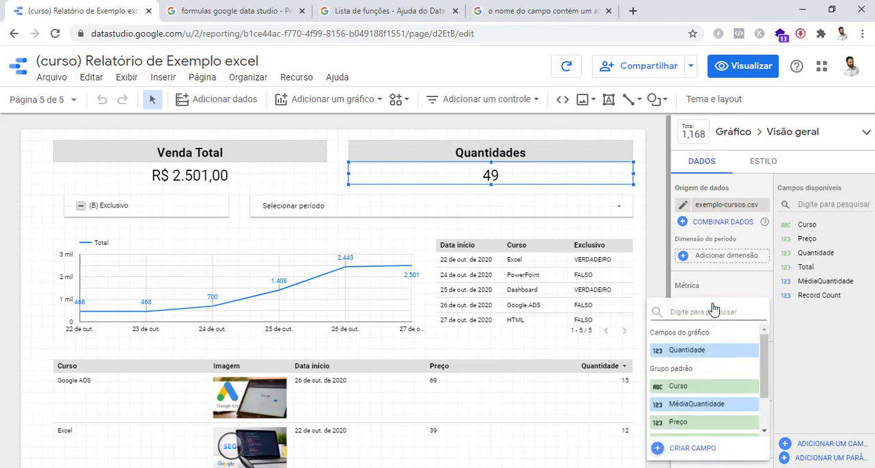
left_click(697, 407)
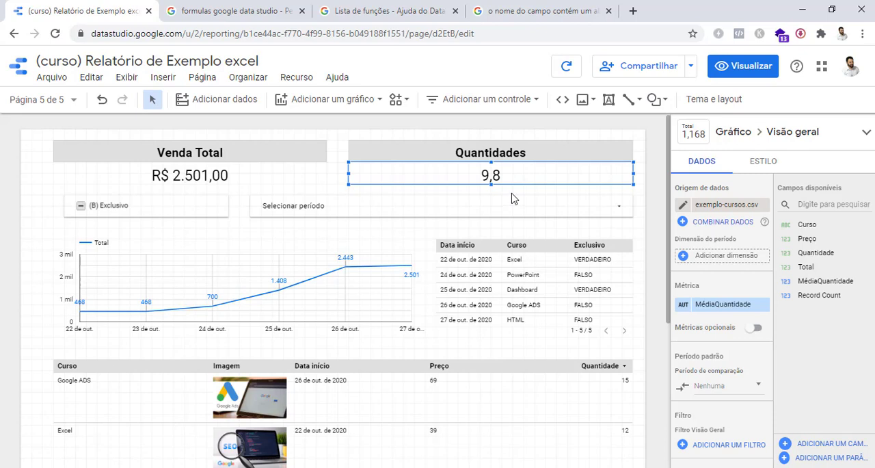
Change the heading above the quantity scorecard to "Média de Quantidades"
left_click(514, 197)
left_click(458, 152)
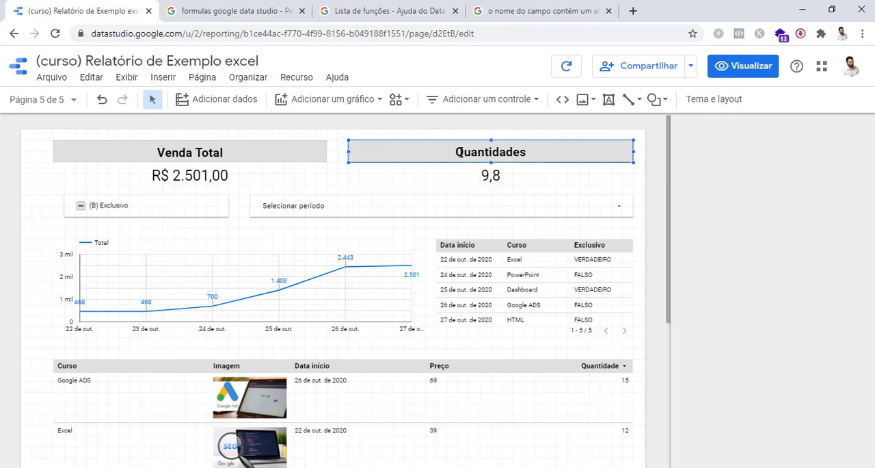
type("M")
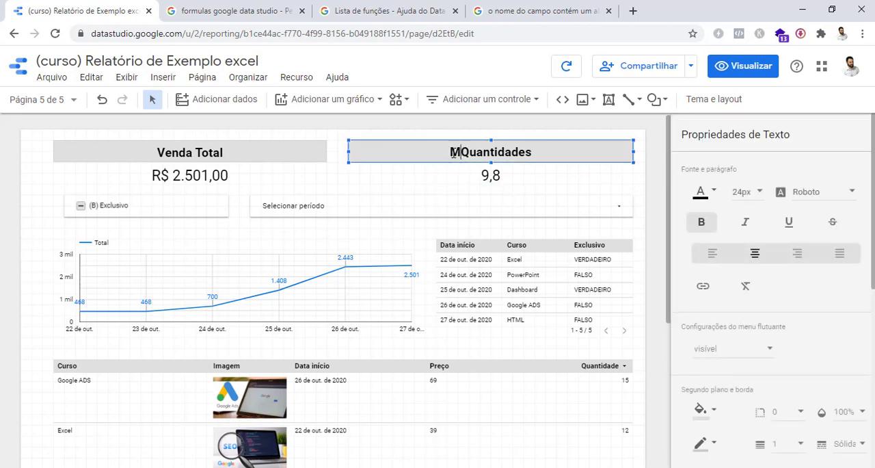
type("édia de")
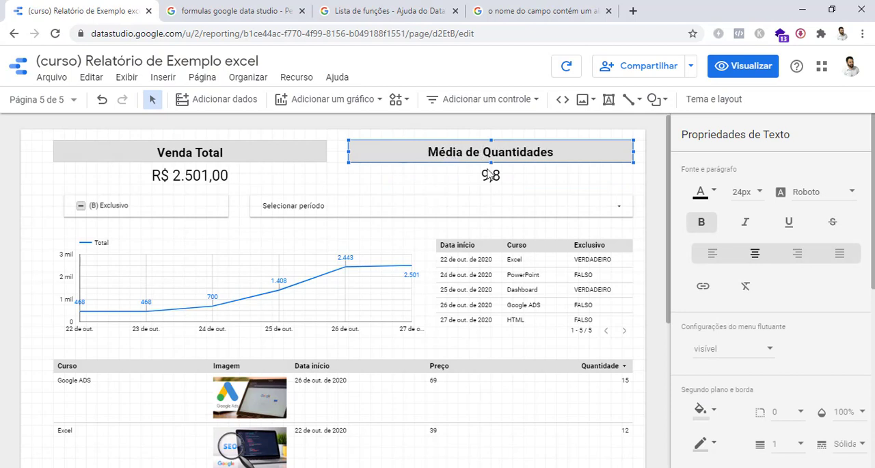
left_click(643, 203)
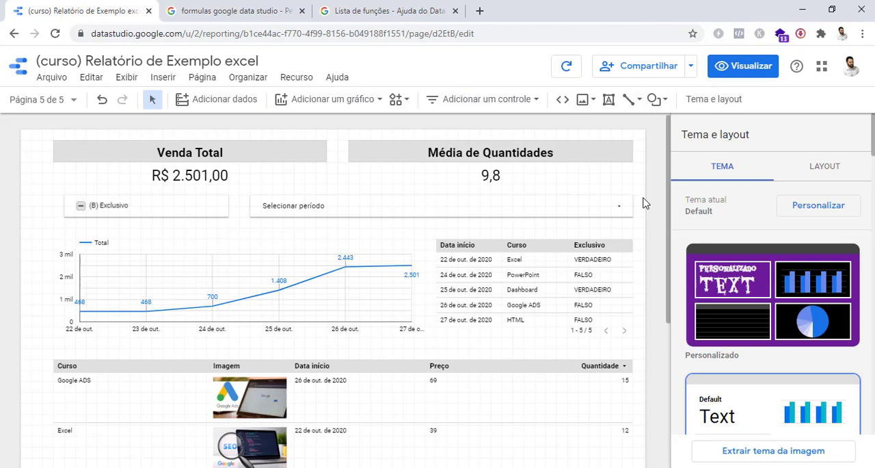
Review the Google search results for "formulas google data studio", including the search query and the help pages listed
left_click(233, 6)
scroll(232, 137, "up", 1)
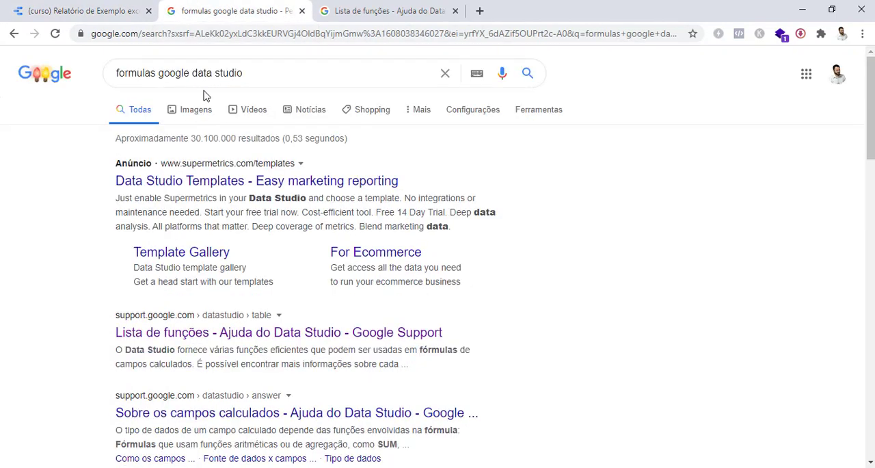
left_click_drag(250, 72, 107, 69)
left_click(264, 76)
left_click_drag(262, 75, 112, 77)
left_click(69, 167)
scroll(89, 234, "down", 2)
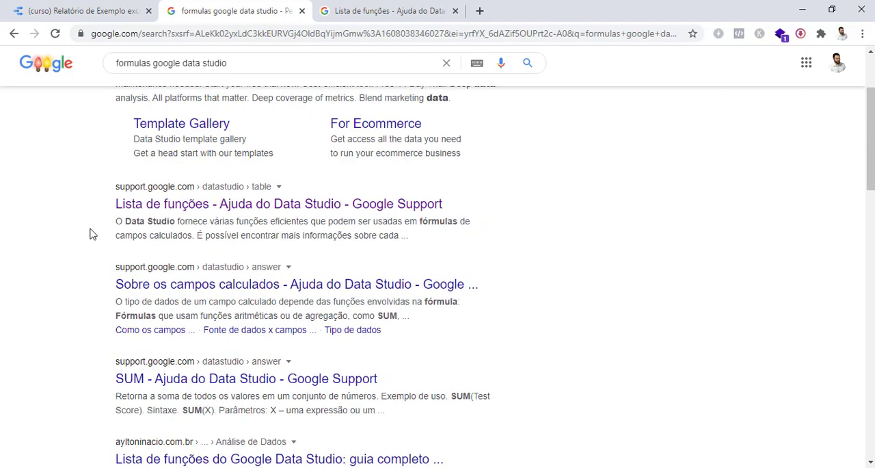
Close the Google search results and show the start of the function table in the Data Studio help's Lista de funções
left_click(349, 4)
left_click(301, 11)
scroll(415, 236, "up", 2)
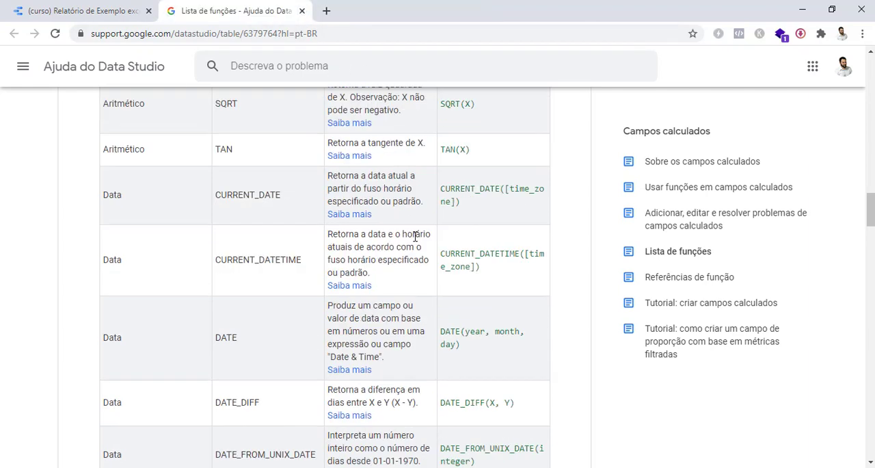
scroll(415, 236, "up", 20)
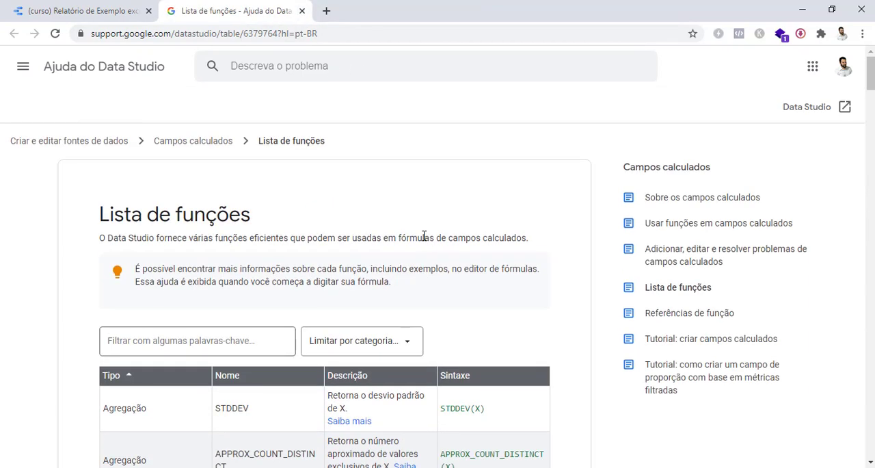
scroll(424, 235, "down", 1)
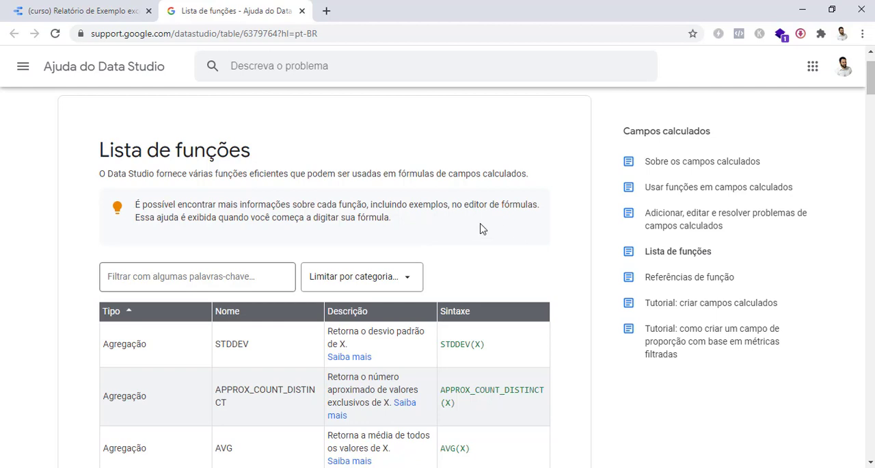
scroll(421, 232, "down", 1)
scroll(421, 232, "down", 1)
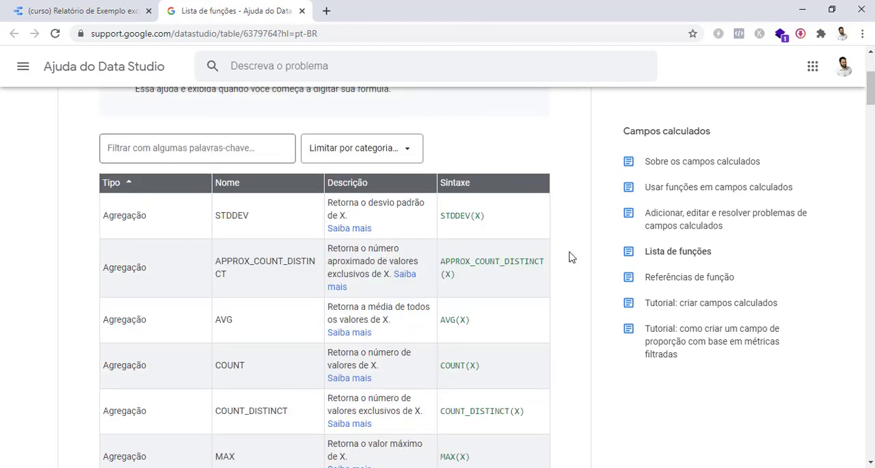
Examine the aggregation functions in the table, reading the type, name and syntax given for STDDEV
scroll(190, 261, "down", 2)
scroll(190, 263, "up", 2)
scroll(283, 267, "down", 3)
scroll(283, 268, "up", 3)
left_click_drag(215, 220, 258, 221)
left_click_drag(148, 216, 103, 216)
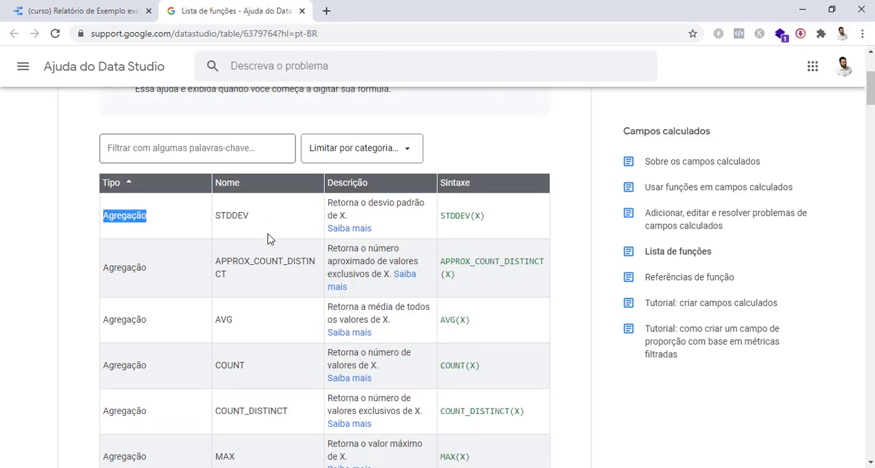
left_click(273, 240)
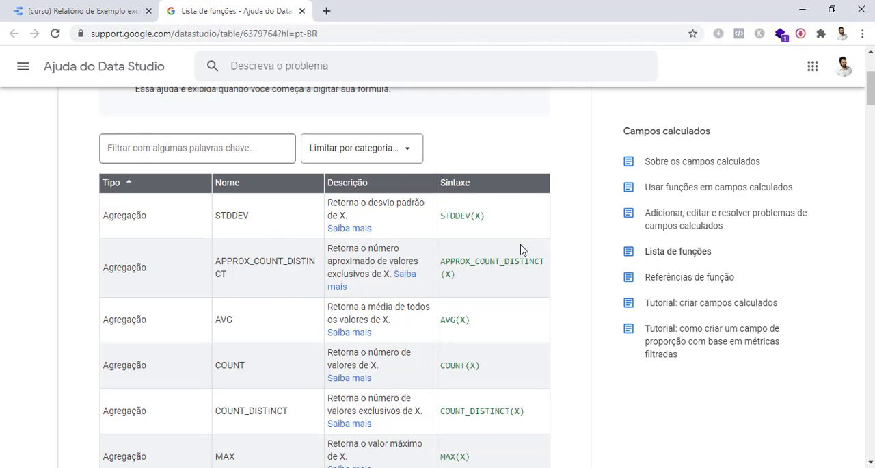
left_click_drag(511, 218, 441, 217)
left_click(577, 235)
scroll(394, 303, "down", 2)
scroll(395, 303, "down", 2)
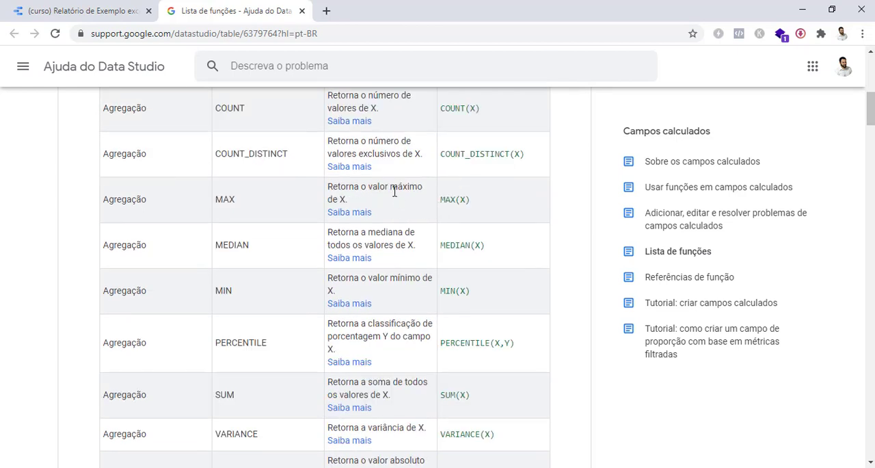
Open the detailed help for the MAX function, read its Observações note and examples, and return to the function list
left_click_drag(366, 187, 408, 189)
left_click(426, 204)
left_click(363, 214)
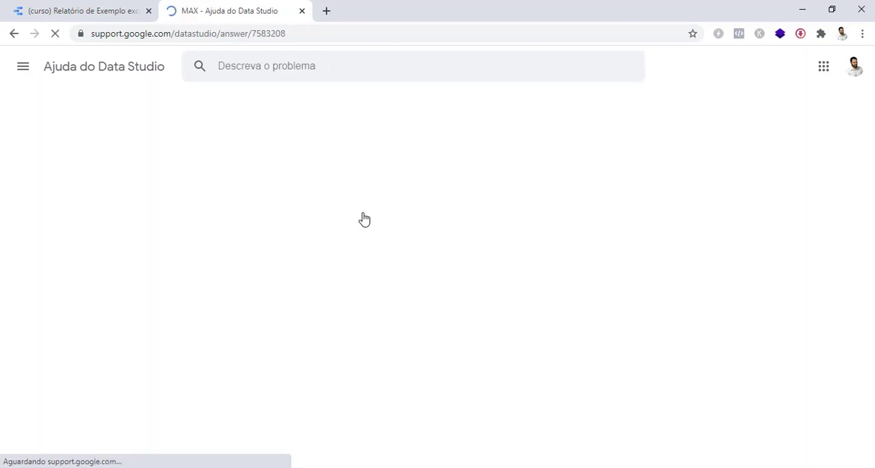
scroll(315, 278, "down", 2)
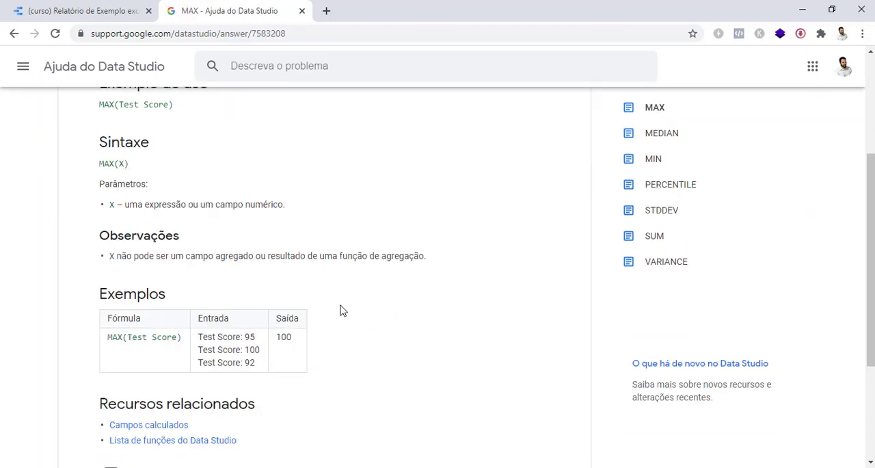
left_click_drag(425, 256, 102, 260)
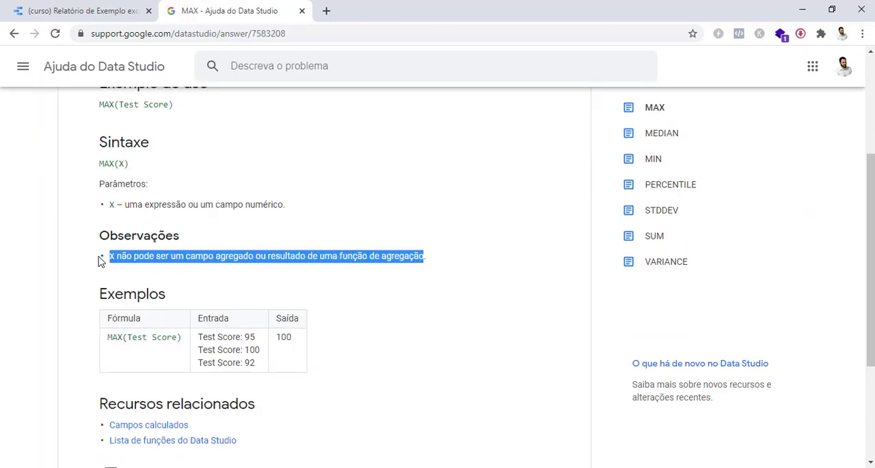
left_click(358, 301)
scroll(380, 308, "down", 3)
scroll(380, 308, "up", 5)
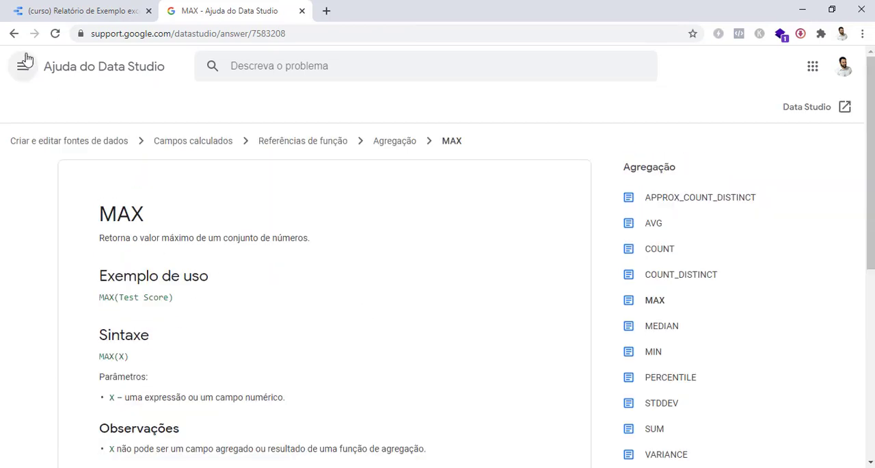
left_click(14, 33)
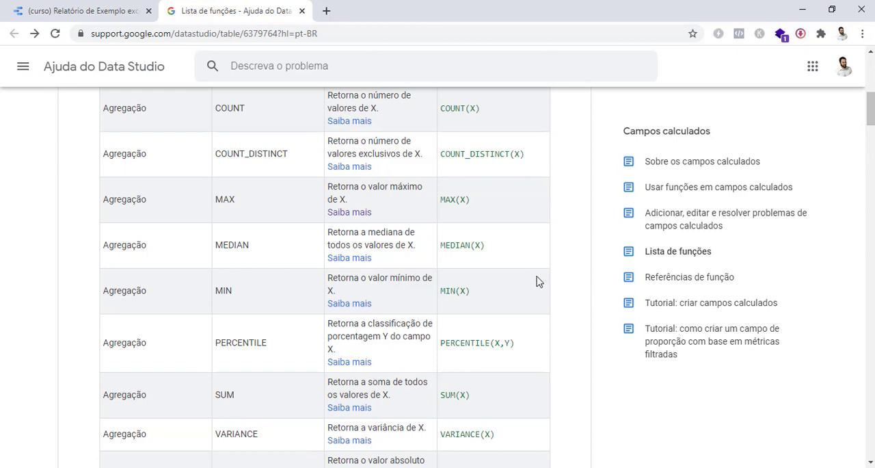
Examine the arithmetic functions in the list, from ABS through ROUND and SQRT, with their descriptions and syntax
scroll(573, 310, "down", 3)
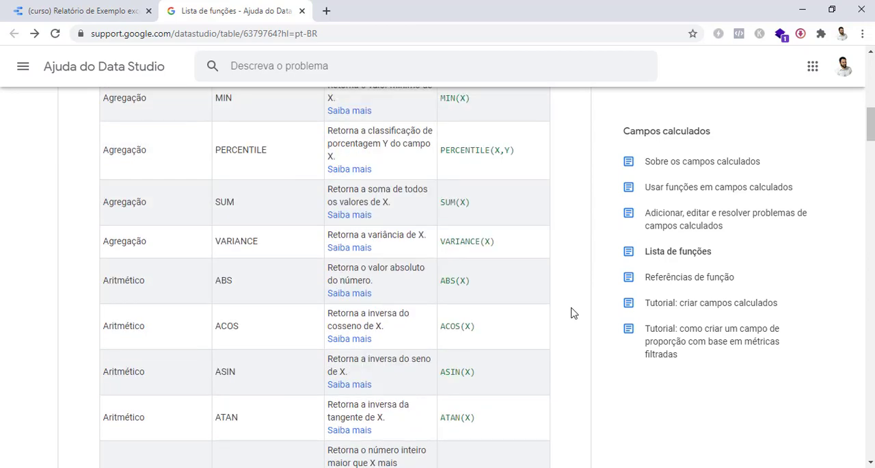
scroll(574, 313, "down", 4)
scroll(574, 313, "up", 5)
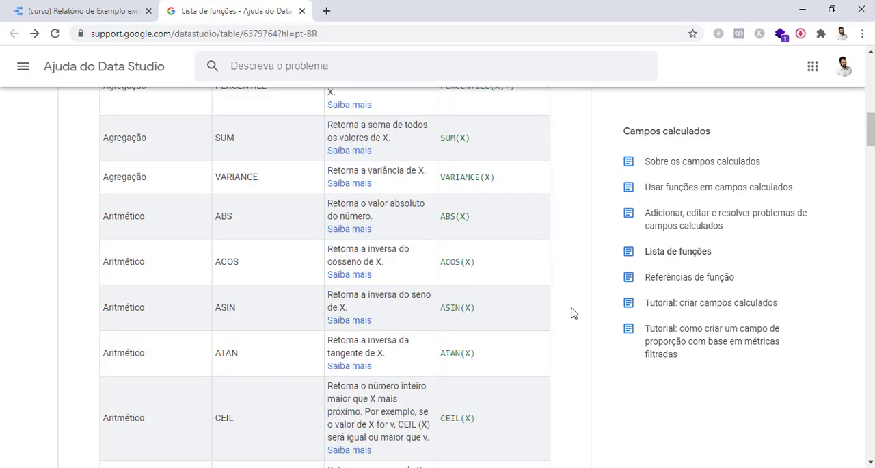
scroll(574, 313, "down", 5)
scroll(573, 313, "down", 5)
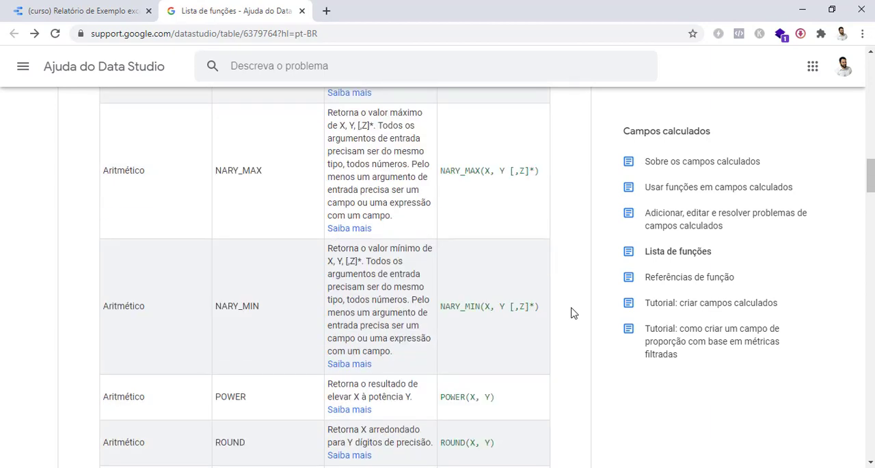
scroll(573, 311, "down", 3)
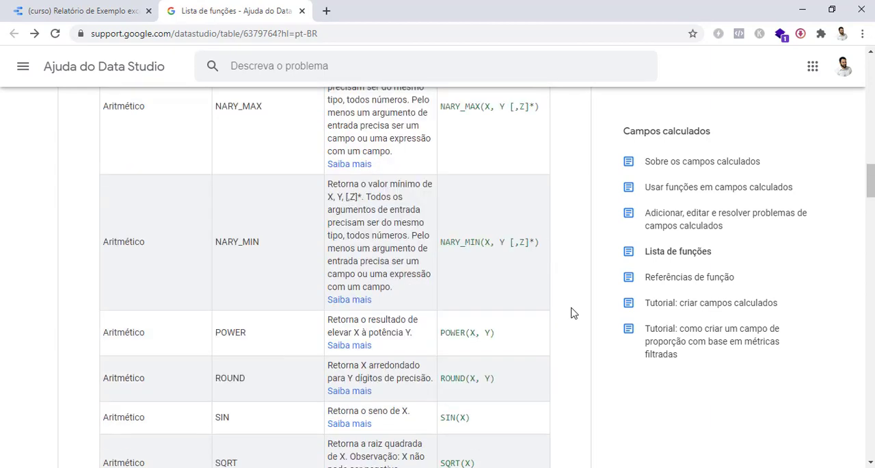
scroll(558, 304, "up", 6)
scroll(558, 305, "up", 8)
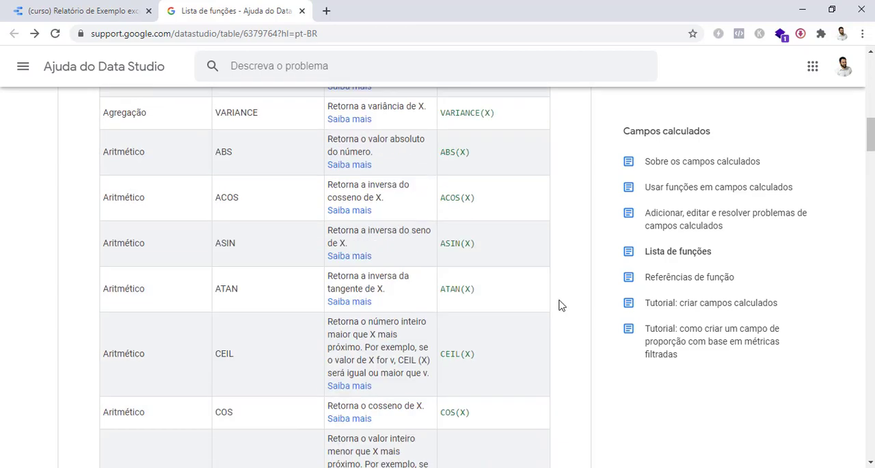
scroll(559, 305, "down", 3)
Search the function list page for "avg", read the AVG function's description, and close the search
key("ctrl+f")
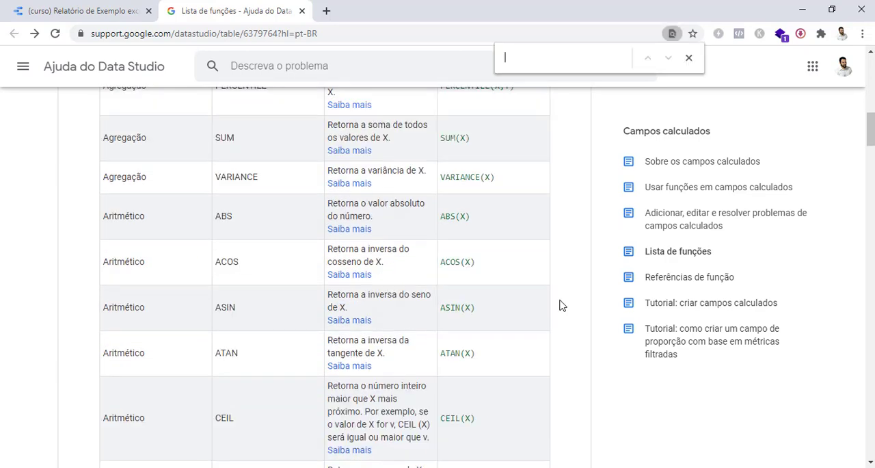
type("avg")
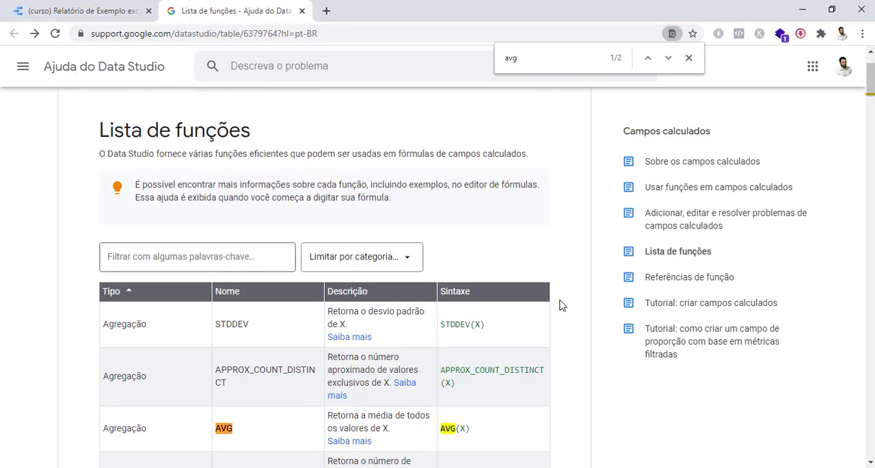
scroll(582, 339, "down", 2)
left_click_drag(329, 286, 401, 299)
left_click(566, 275)
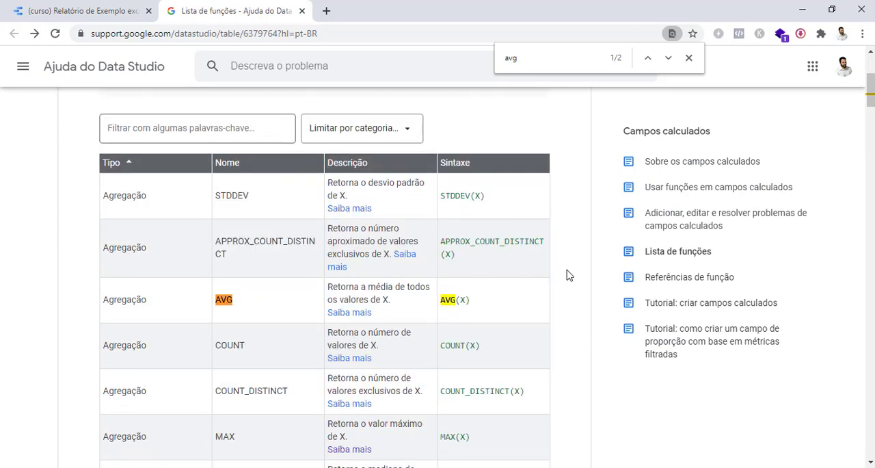
left_click(689, 58)
Examine the SUM entry among the aggregation functions and continue through the arithmetic functions down to TAN
scroll(575, 309, "down", 5)
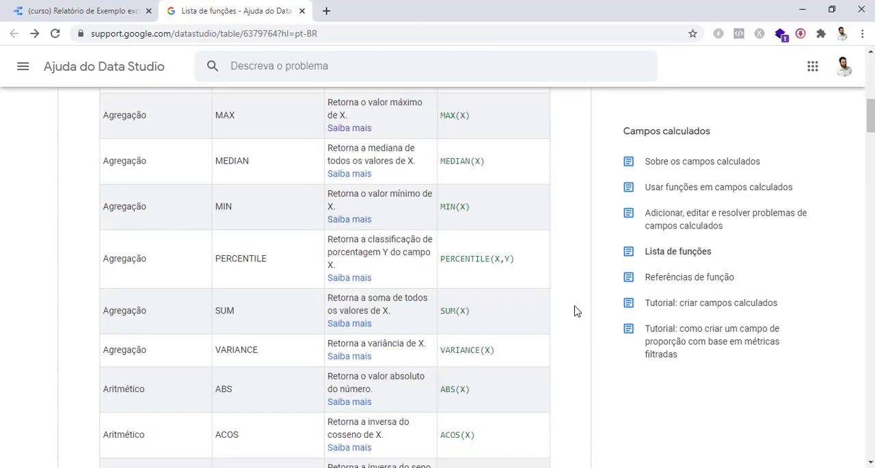
scroll(577, 309, "down", 5)
scroll(576, 309, "up", 4)
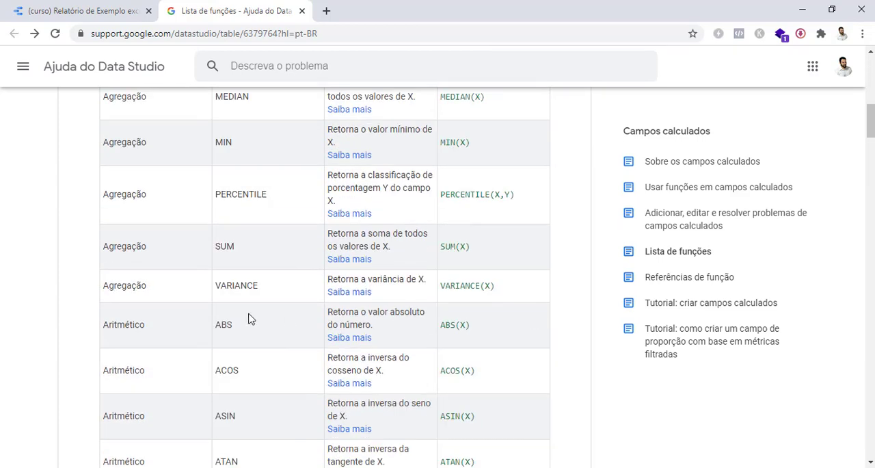
double_click(224, 246)
left_click(573, 261)
scroll(566, 286, "down", 5)
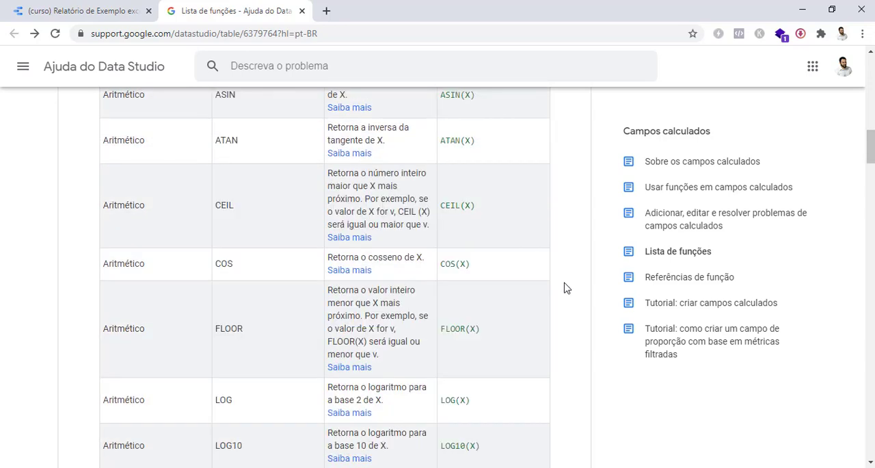
scroll(566, 287, "down", 4)
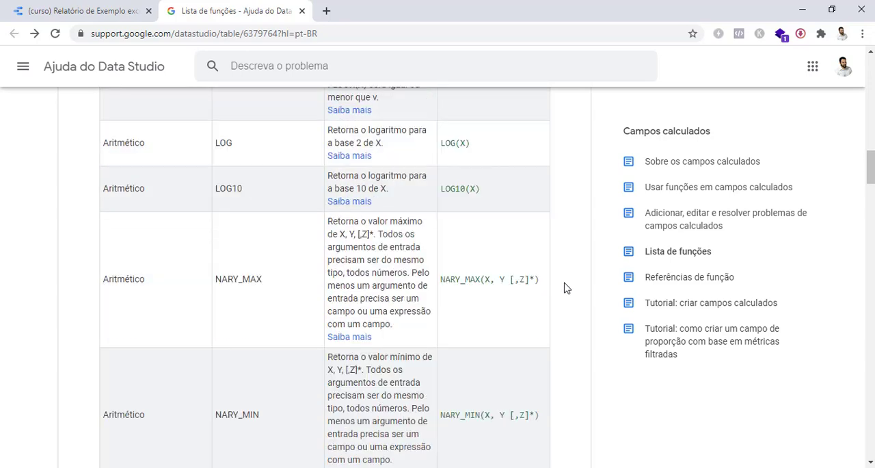
scroll(564, 287, "down", 4)
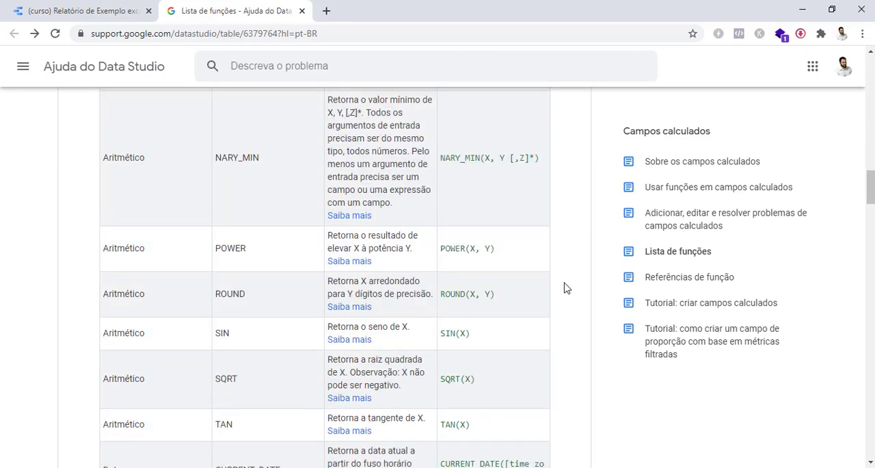
Examine the arithmetic functions around ROUND in the function list, including ROUND's description and syntax
scroll(565, 288, "down", 1)
scroll(565, 288, "down", 2)
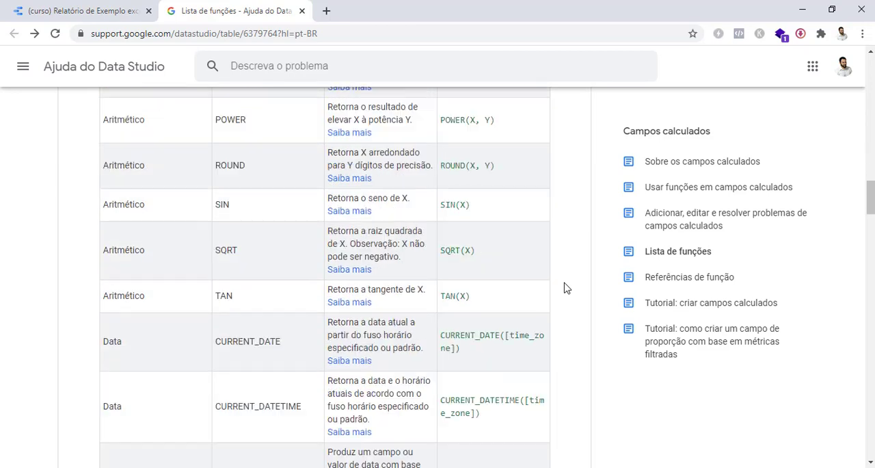
scroll(564, 288, "up", 2)
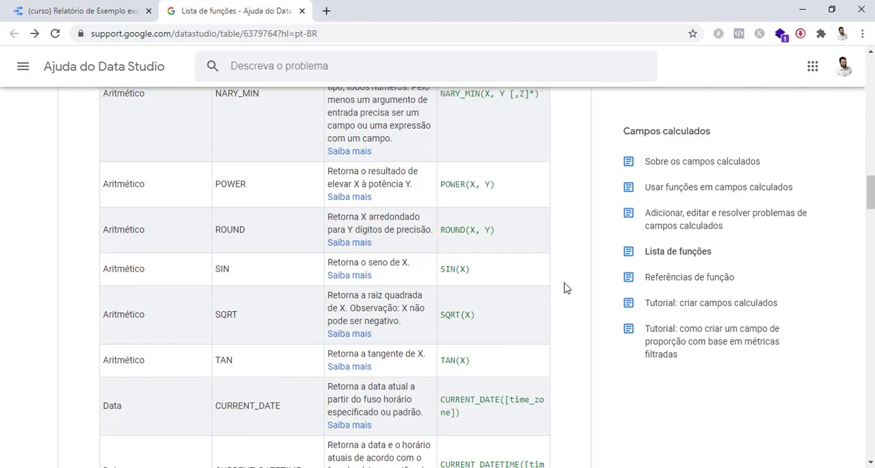
scroll(565, 288, "up", 1)
scroll(565, 288, "down", 1)
scroll(565, 288, "up", 1)
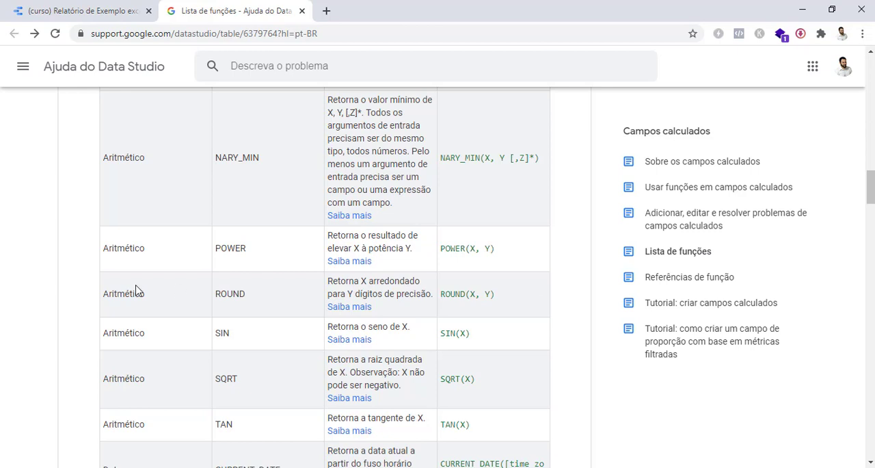
left_click_drag(251, 295, 215, 291)
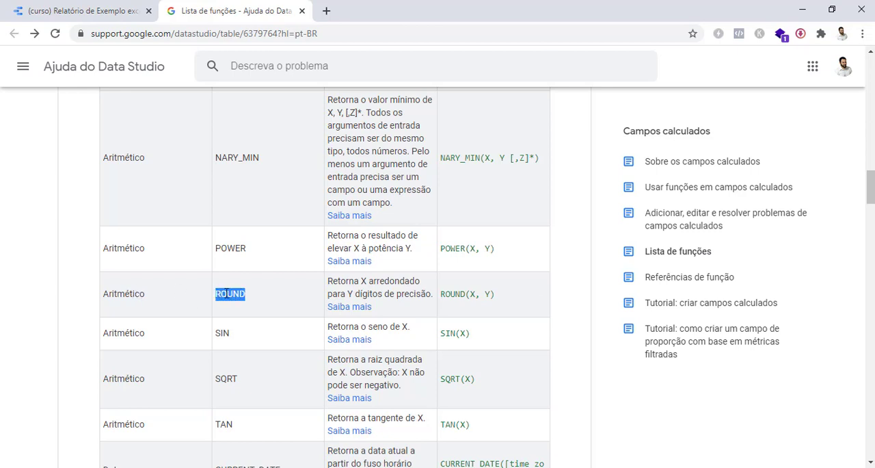
left_click(565, 273)
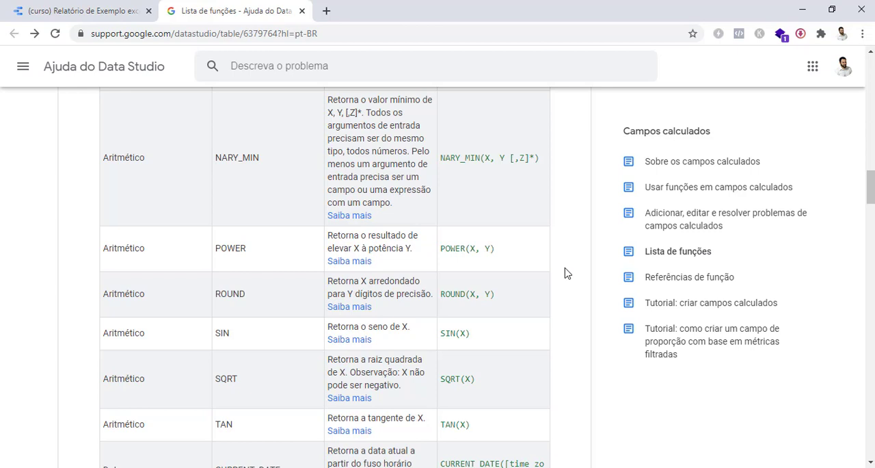
Open the detailed help for the ROUND function and read its usage example, syntax and examples table
left_click(361, 311)
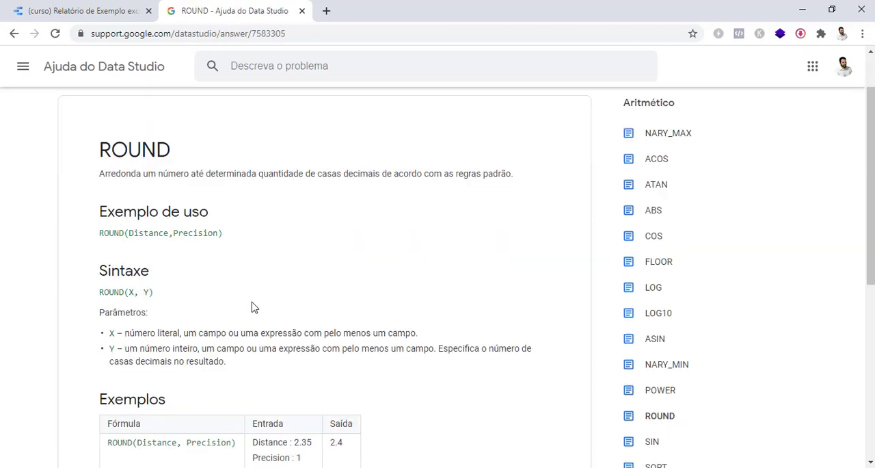
scroll(256, 306, "down", 1)
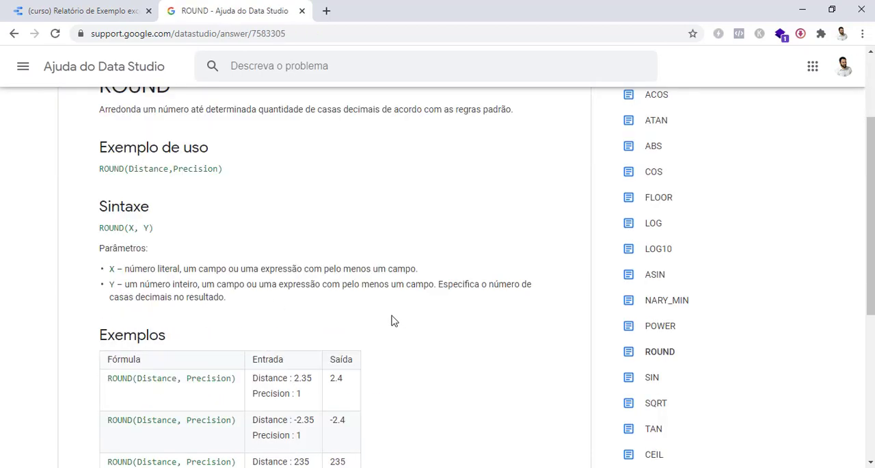
scroll(394, 320, "down", 3)
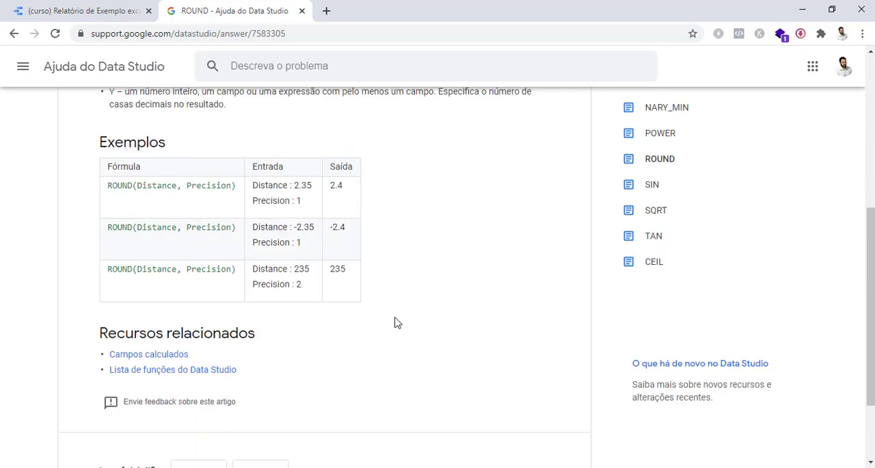
scroll(394, 322, "up", 3)
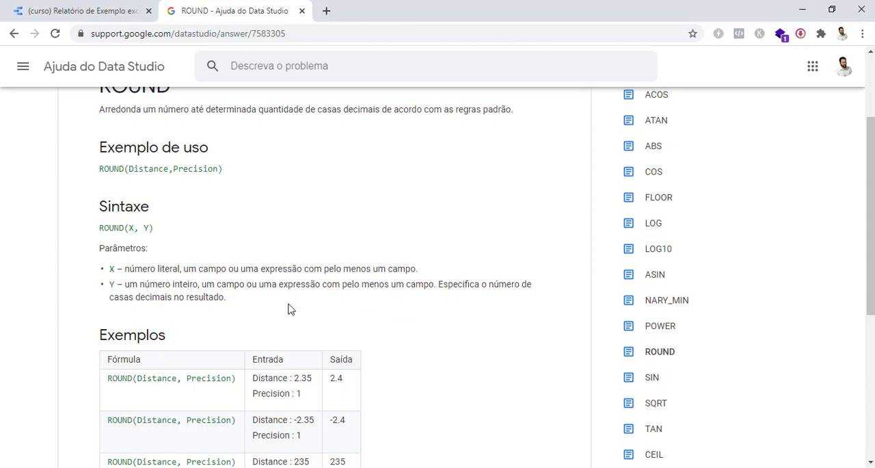
scroll(235, 280, "up", 1)
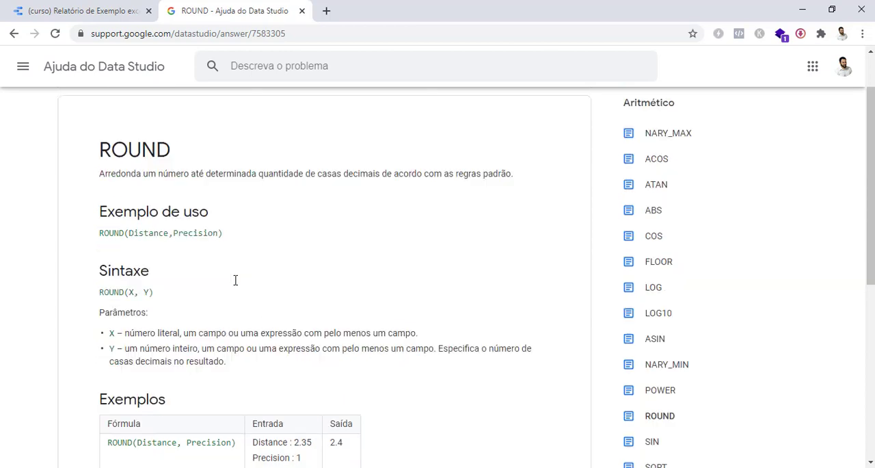
Read the descriptions of the X and Y parameters in the ROUND syntax section
double_click(130, 292)
left_click_drag(125, 333, 442, 335)
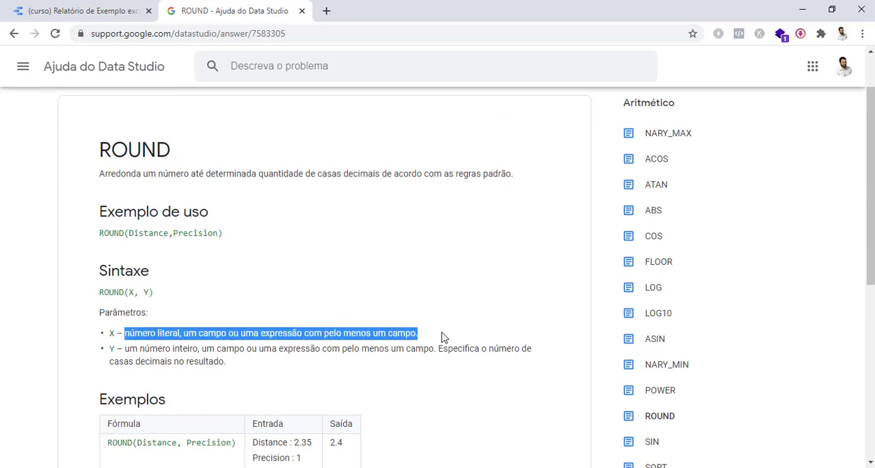
left_click(441, 333)
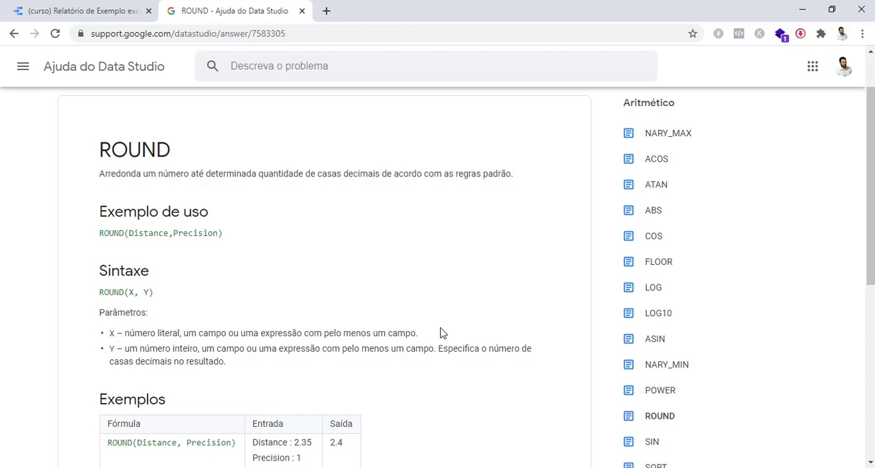
scroll(269, 333, "down", 1)
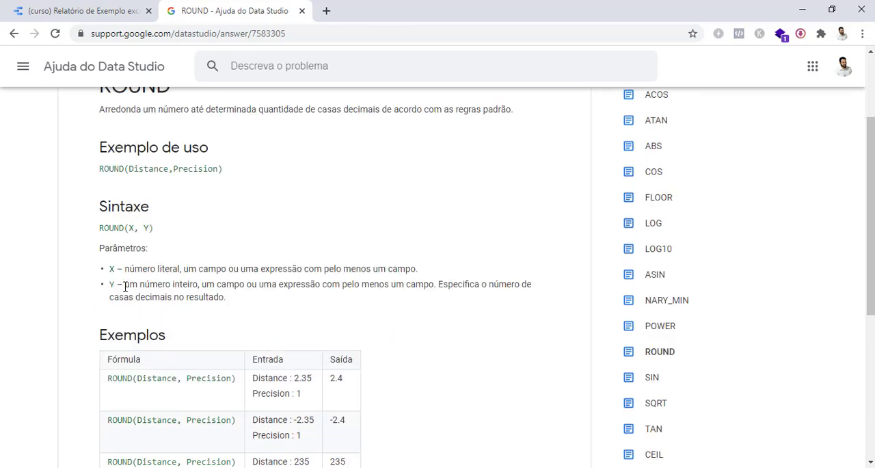
left_click_drag(125, 286, 249, 310)
left_click(249, 310)
Return to the report and select the scorecard value under the Média de Quantidades heading
left_click(102, 9)
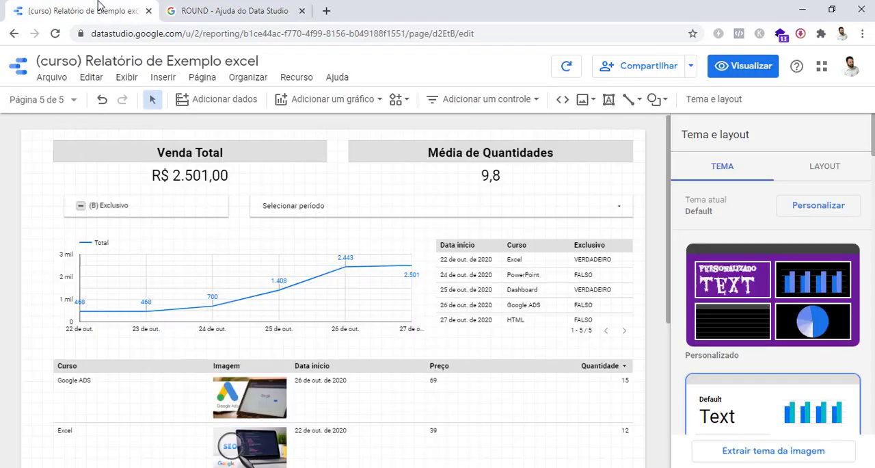
scroll(518, 295, "down", 2)
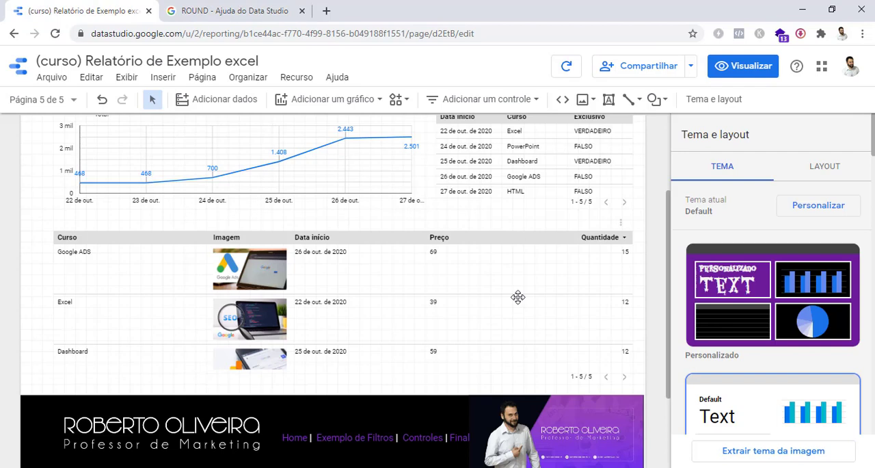
scroll(518, 296, "up", 2)
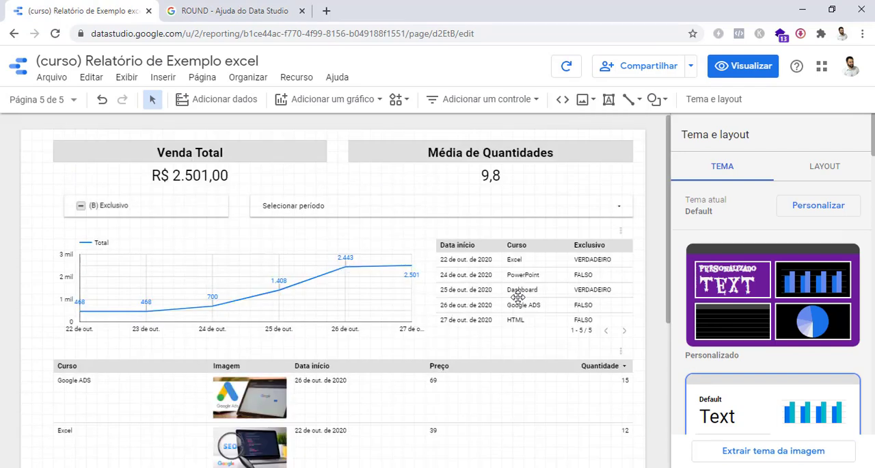
left_click(499, 177)
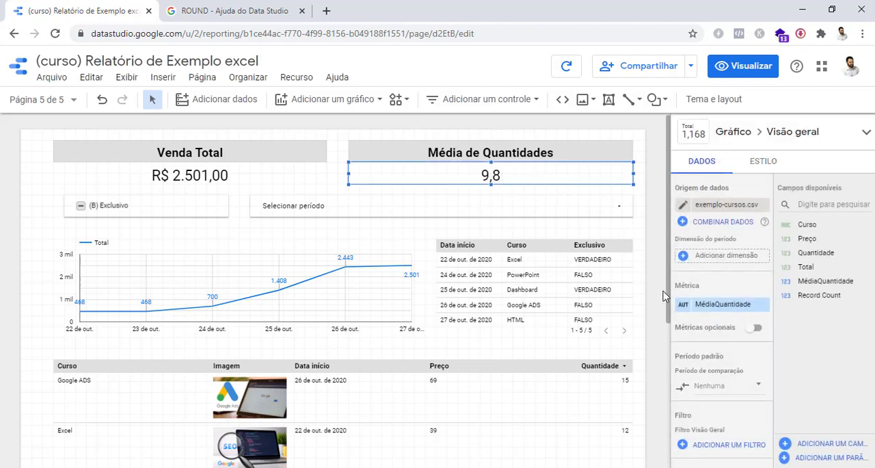
scroll(663, 299, "down", 1)
scroll(663, 299, "up", 1)
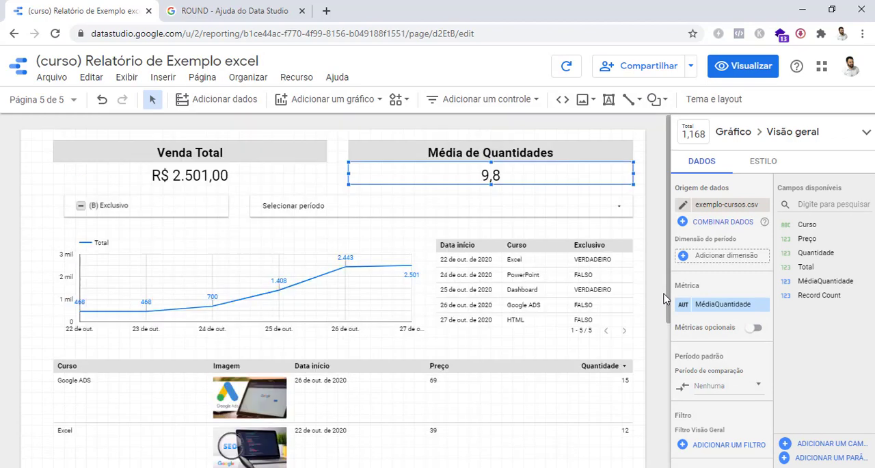
Start a new calculated field in the exemplo-cursos.csv data source and name it Arredondar
left_click(822, 445)
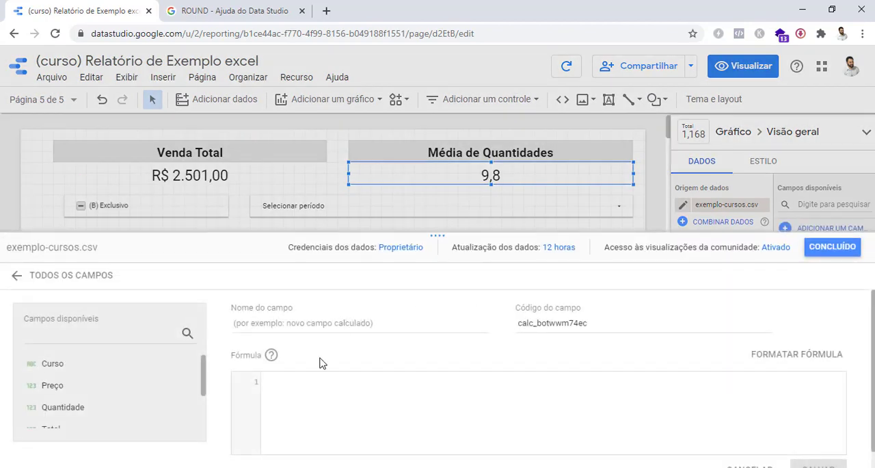
scroll(120, 403, "down", 1)
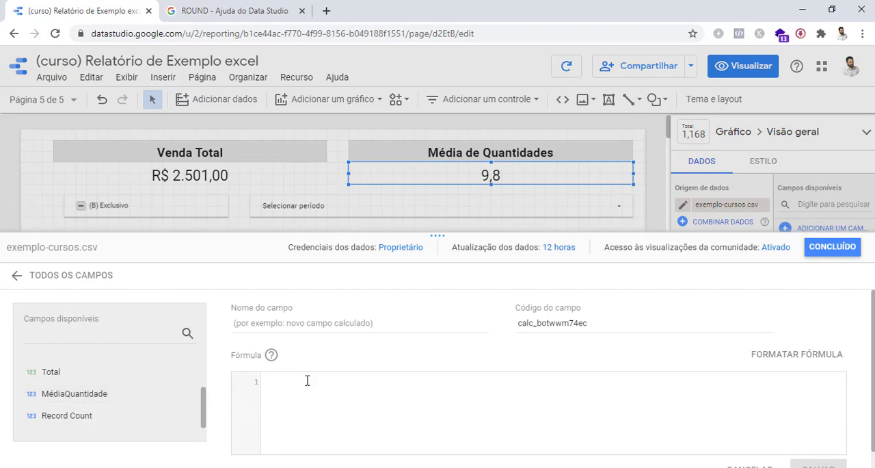
left_click(314, 322)
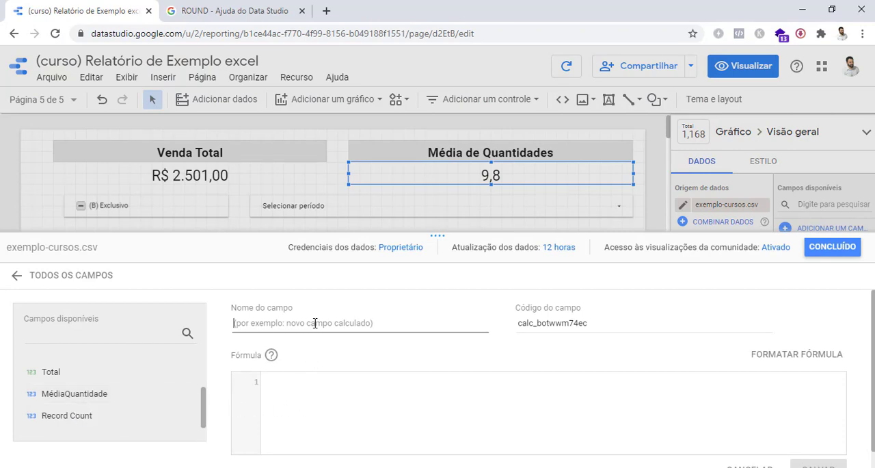
type("Arredondar")
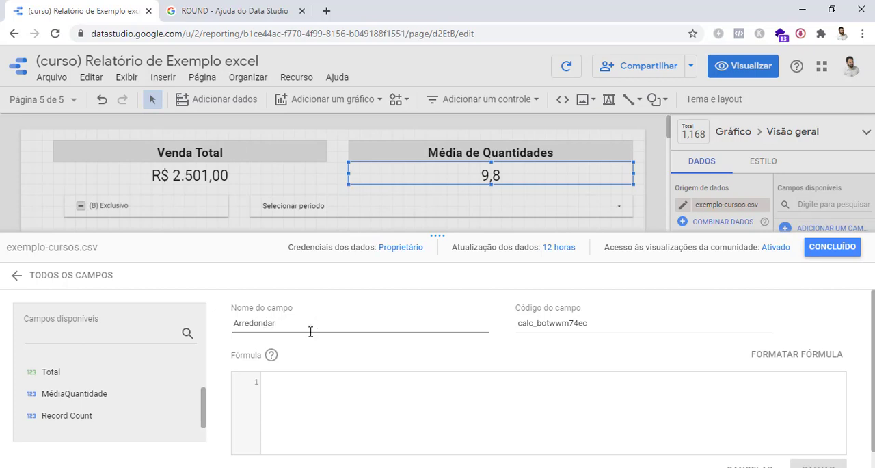
Check the ROUND help page briefly and enter the formula ROUND(MédiaQuantidade,2) for the Arredondar field
left_click(309, 388)
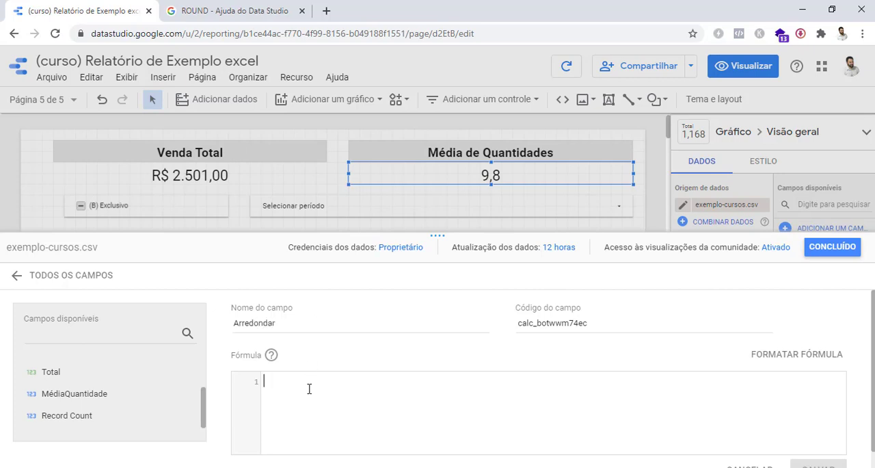
left_click(198, 9)
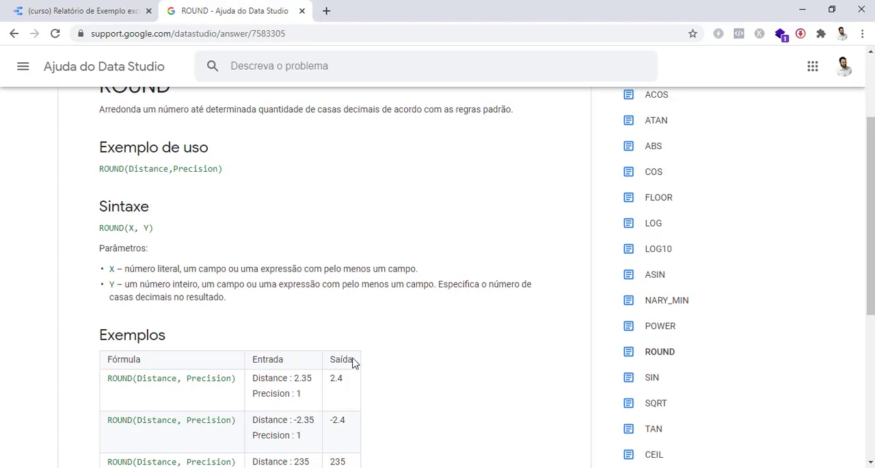
left_click(76, 7)
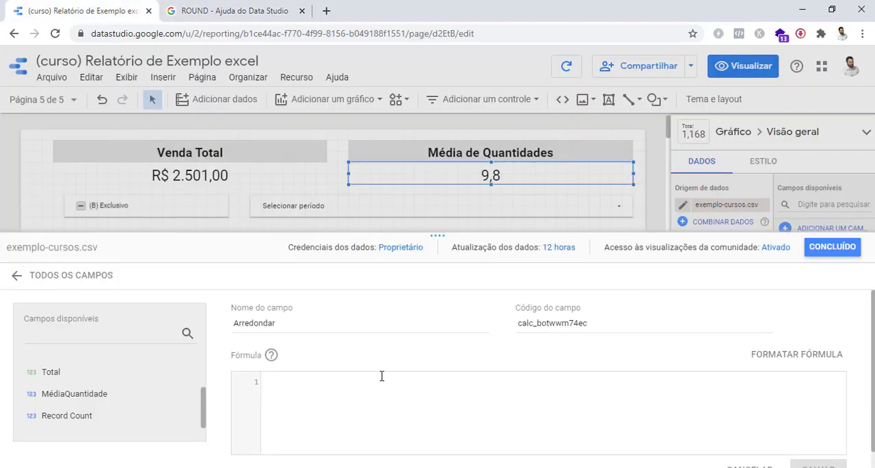
type("R")
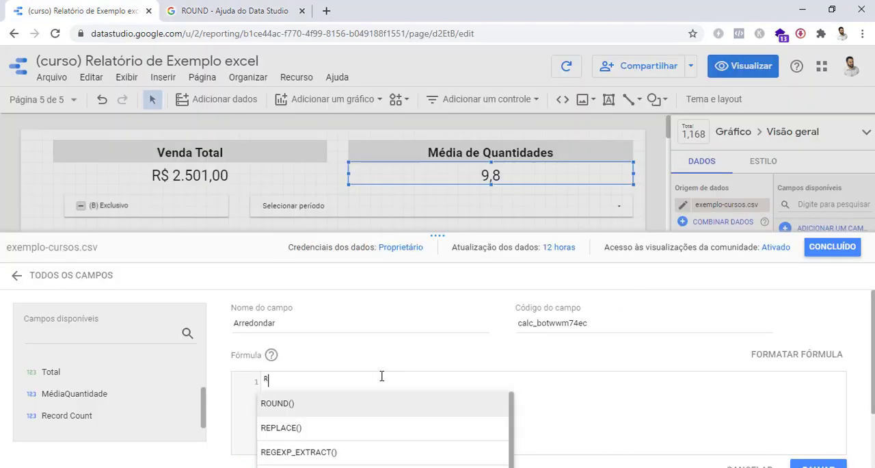
type("O")
left_click(323, 404)
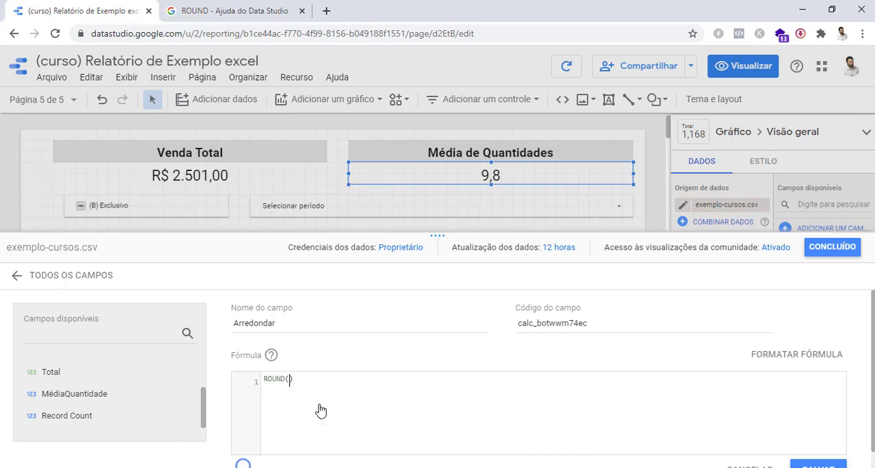
scroll(364, 346, "down", 1)
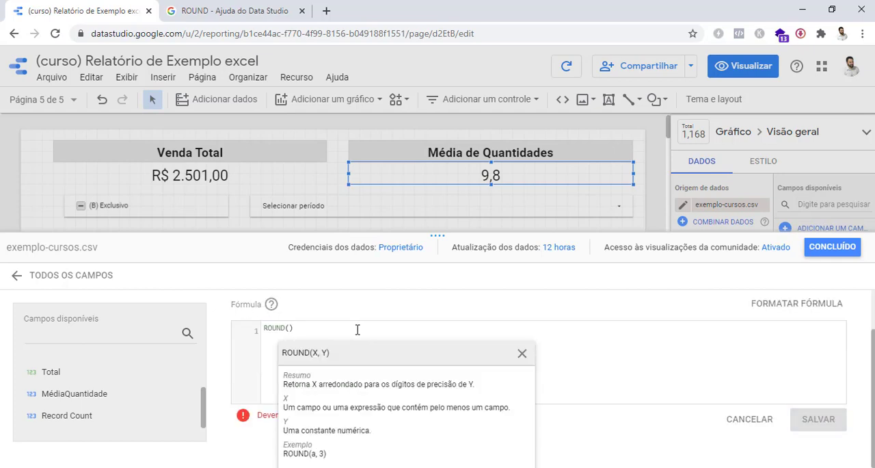
left_click(99, 395)
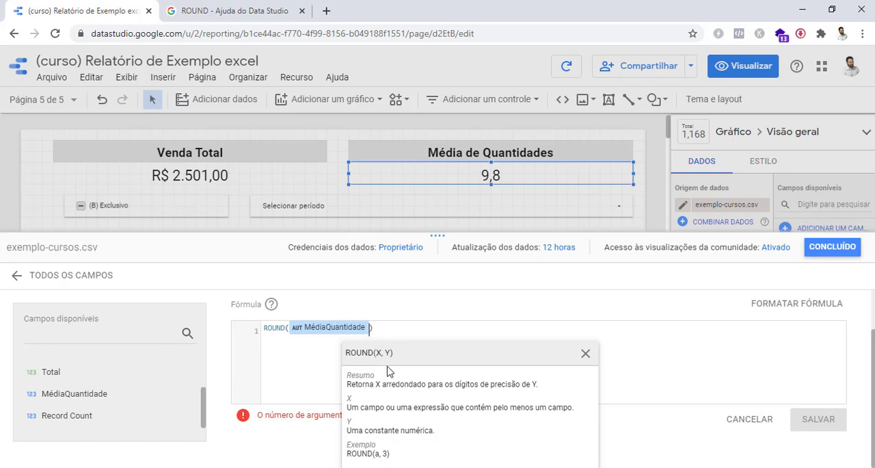
type(",")
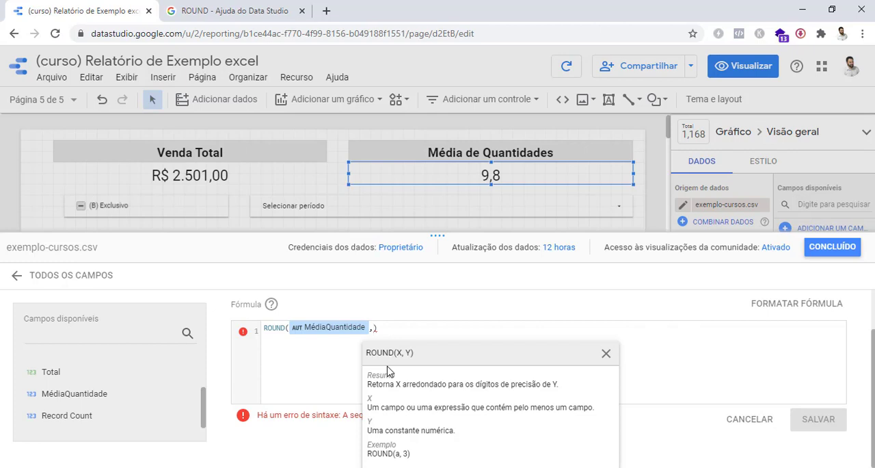
type("2")
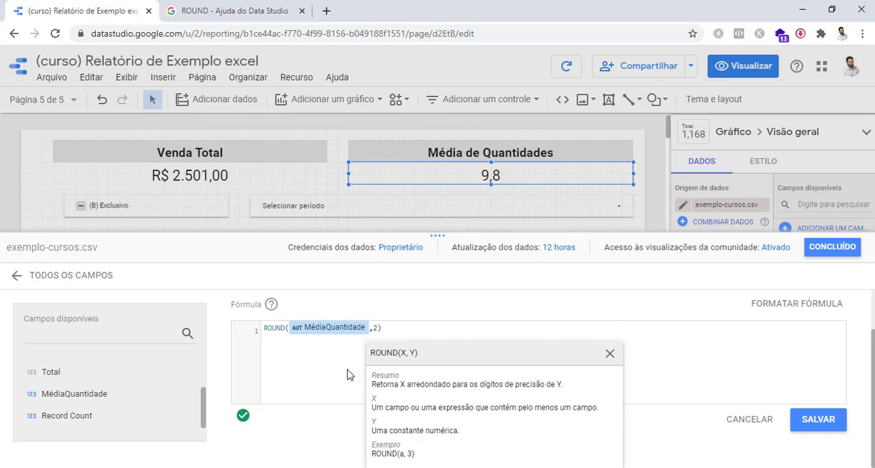
Save the Arredondar calculated field and set it as the scorecard's metric in place of MédiaQuantidade
scroll(339, 383, "up", 1)
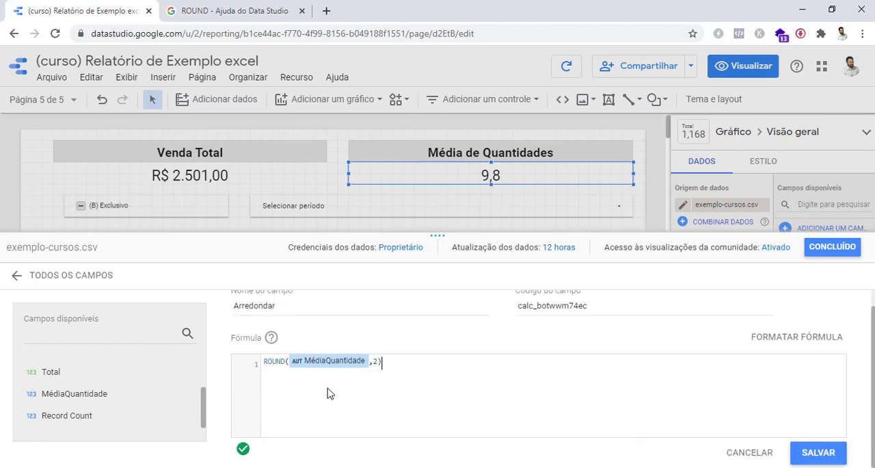
left_click(819, 454)
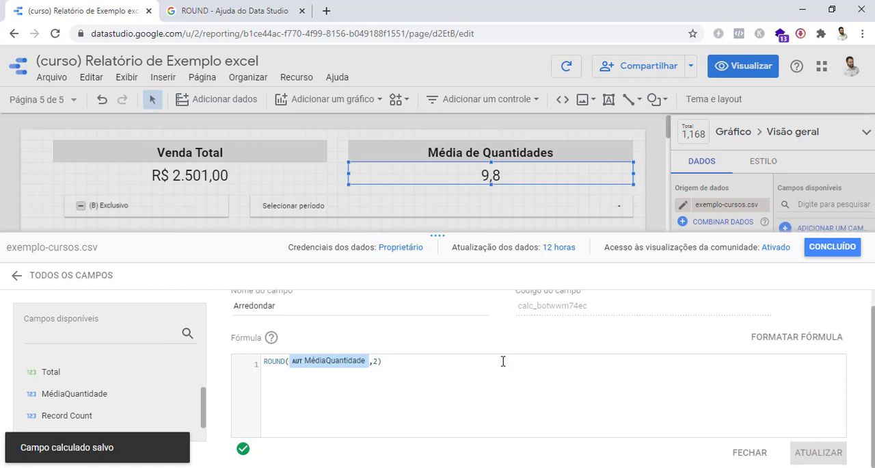
left_click(832, 247)
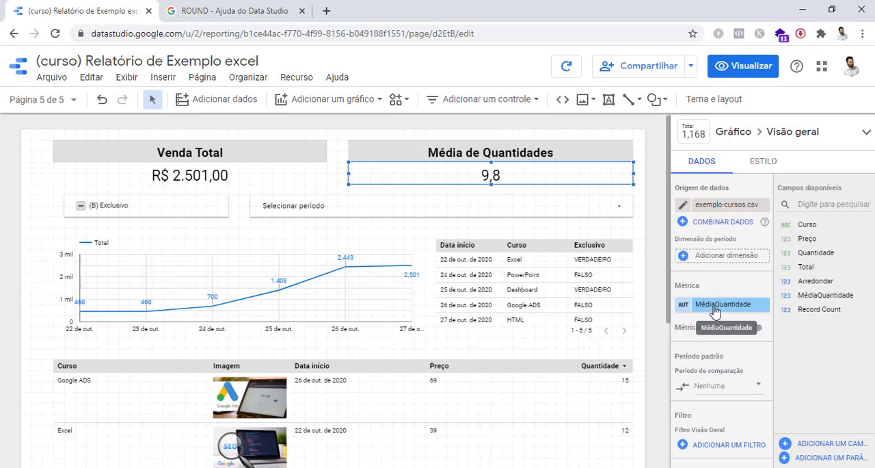
left_click(714, 311)
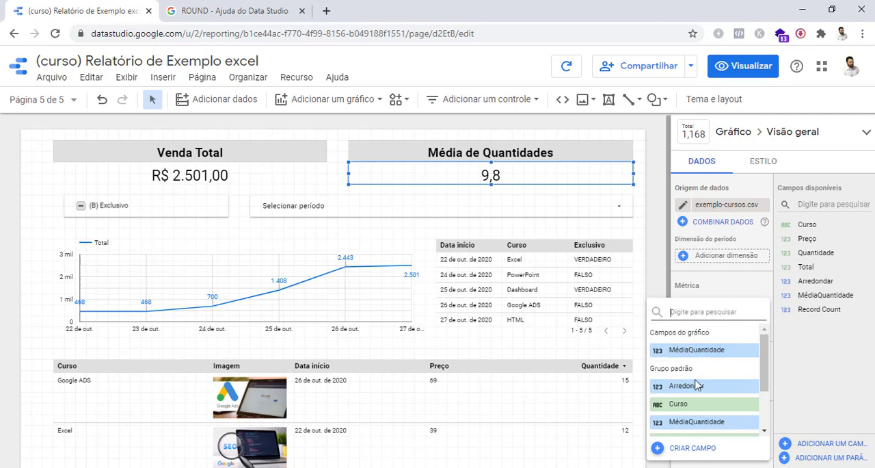
left_click(684, 386)
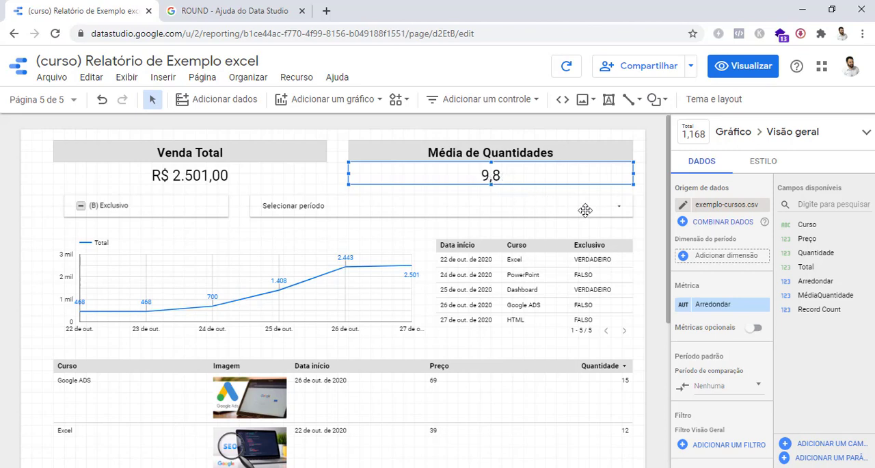
left_click(683, 306)
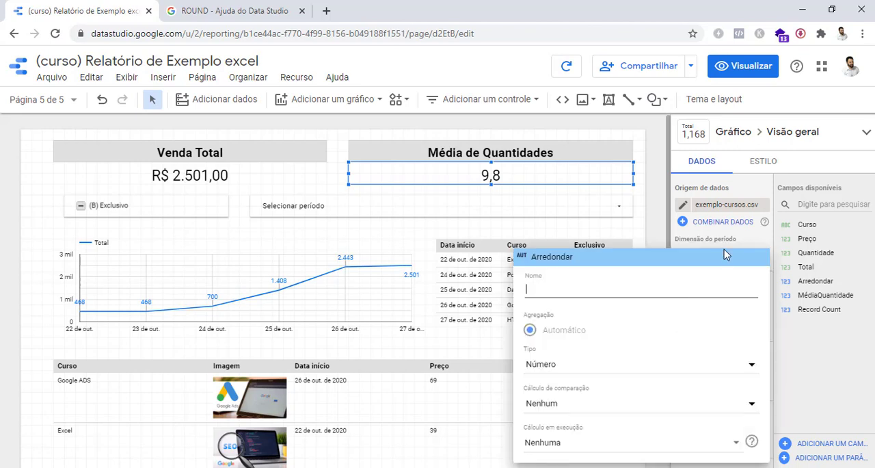
left_click(750, 241)
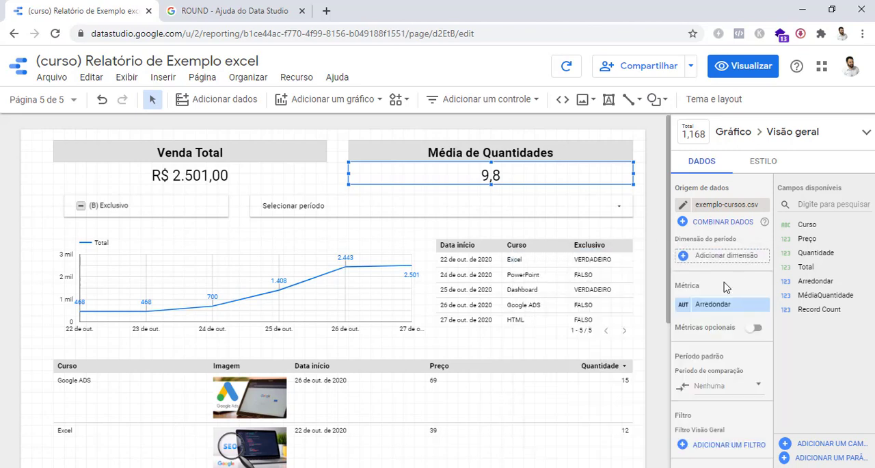
left_click(684, 308)
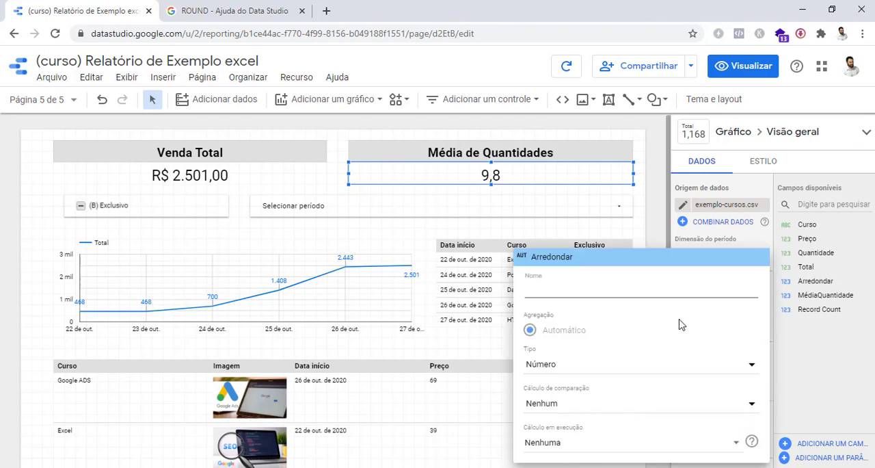
left_click(805, 377)
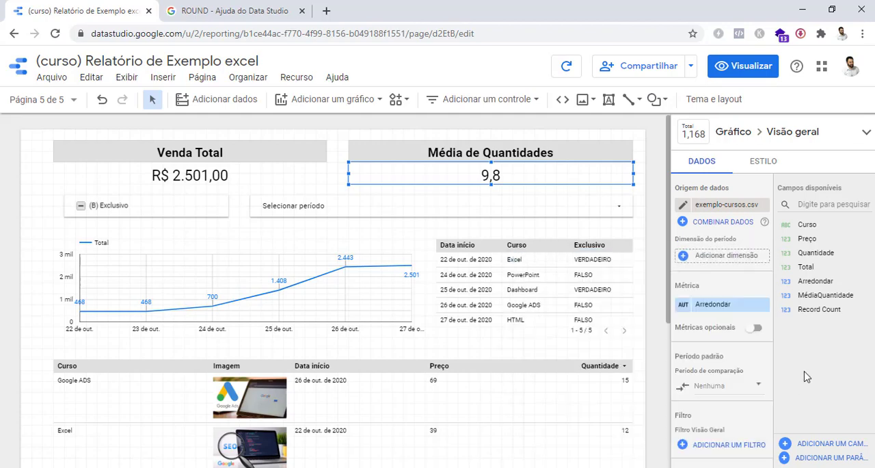
Open the formula of the Arredondar calculated field from the full field list of the exemplo-cursos.csv data source
left_click(821, 443)
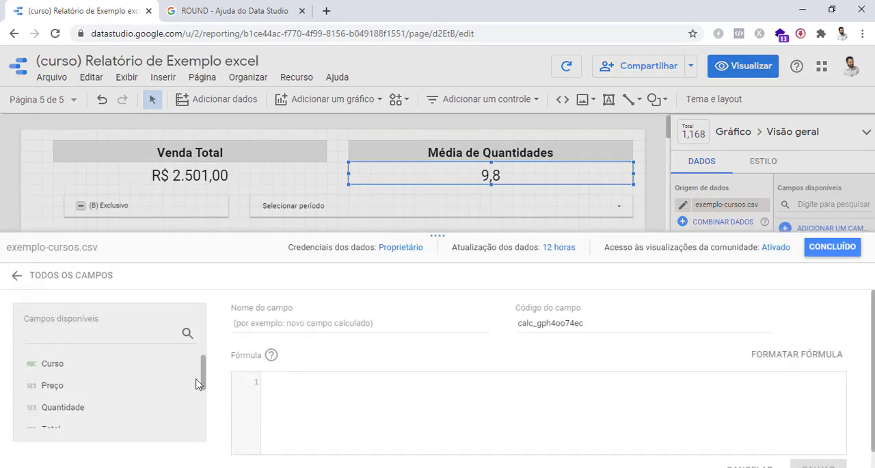
left_click(17, 275)
scroll(139, 370, "down", 2)
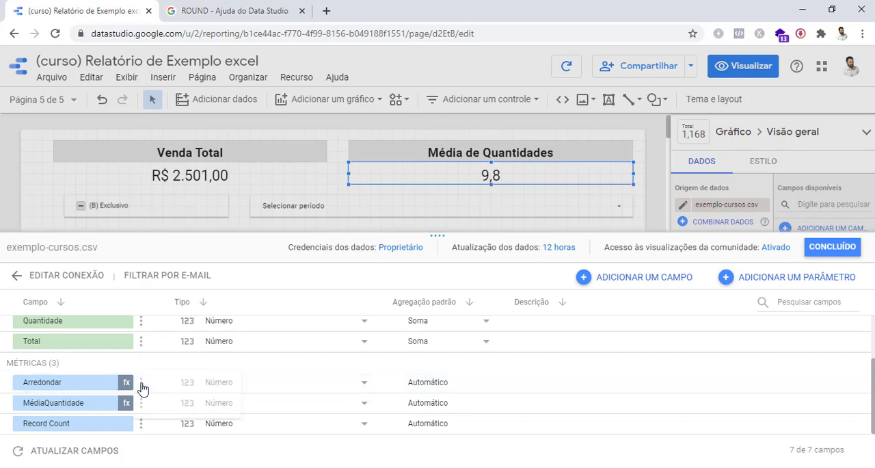
left_click(141, 384)
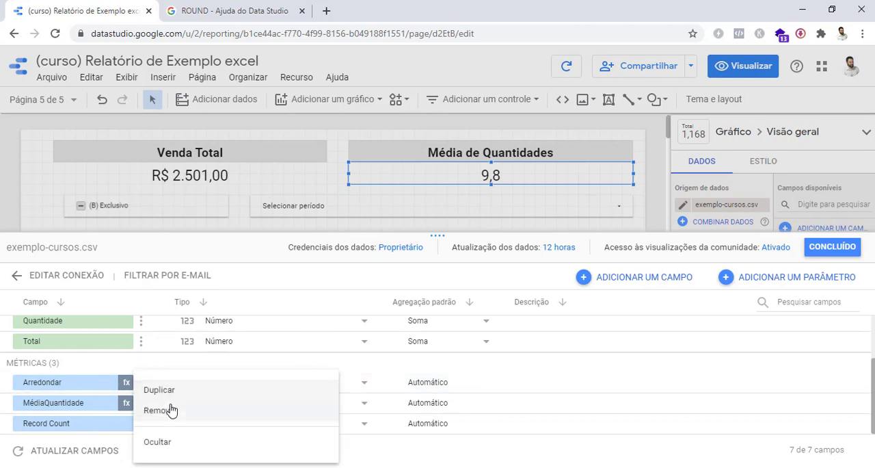
left_click(101, 383)
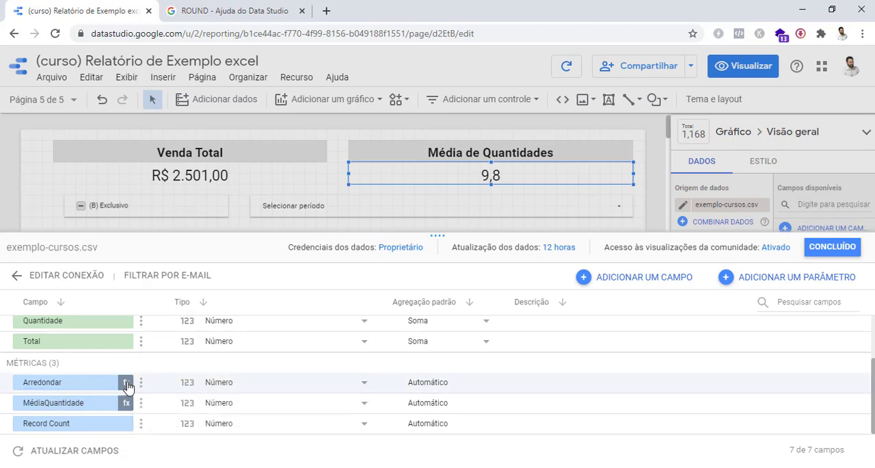
left_click(127, 385)
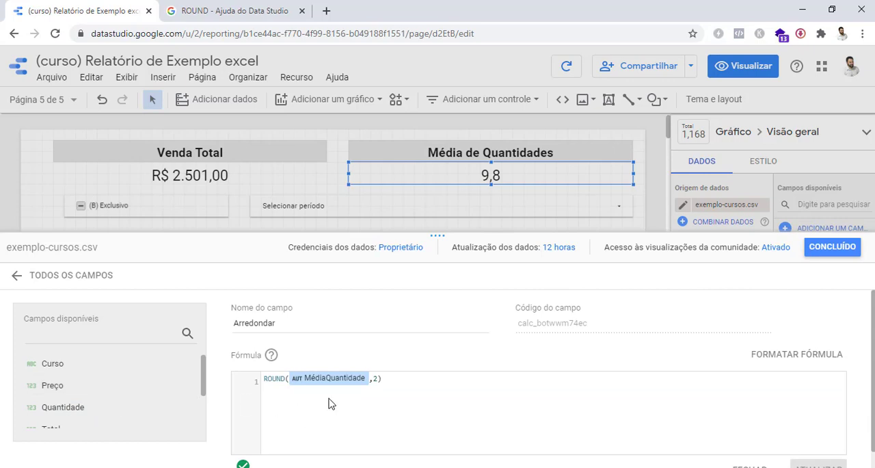
Change the Arredondar formula to ROUND(MédiaQuantidade,0), update the field and return to the report
left_click(378, 379)
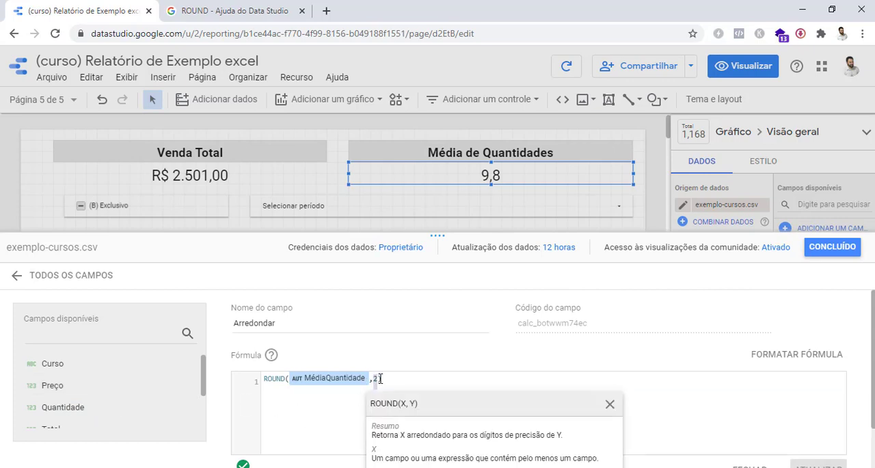
key("BackSpace")
type("0")
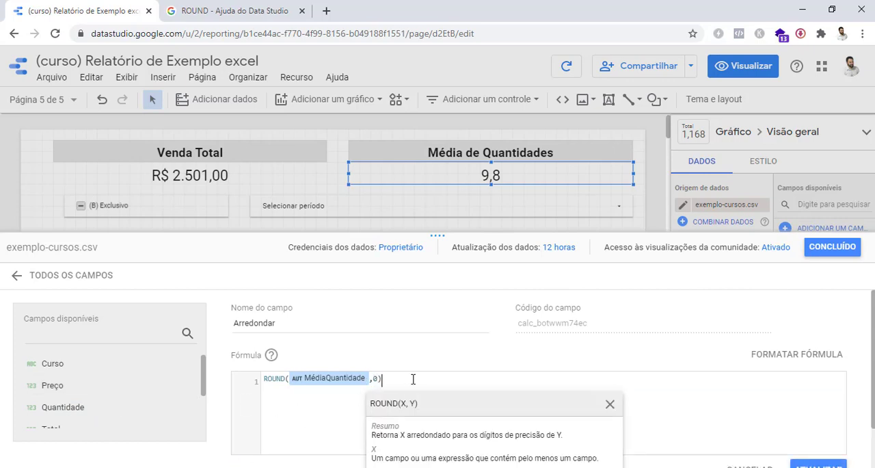
left_click(413, 379)
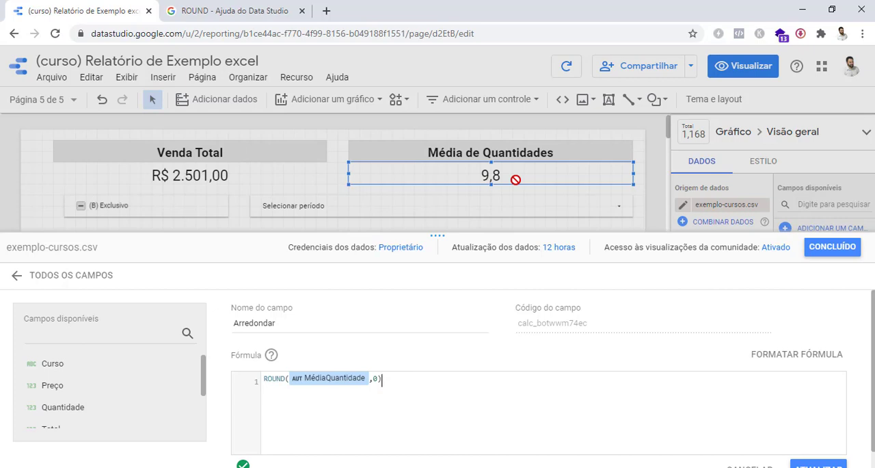
left_click(812, 464)
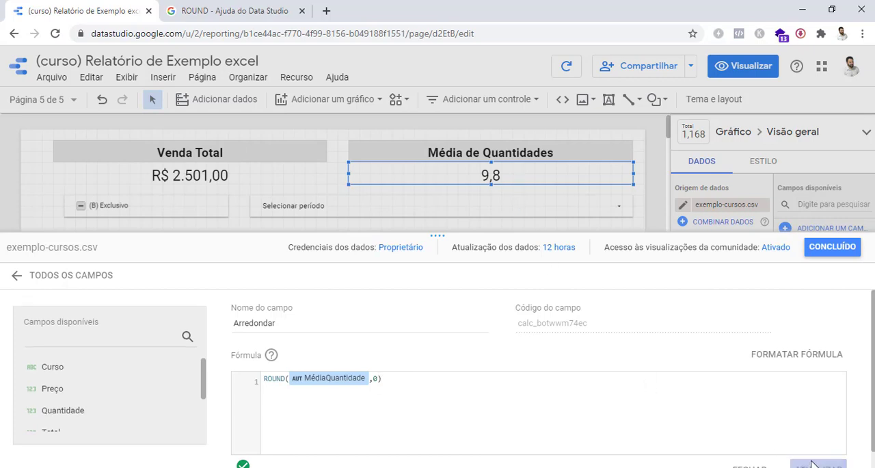
left_click(832, 247)
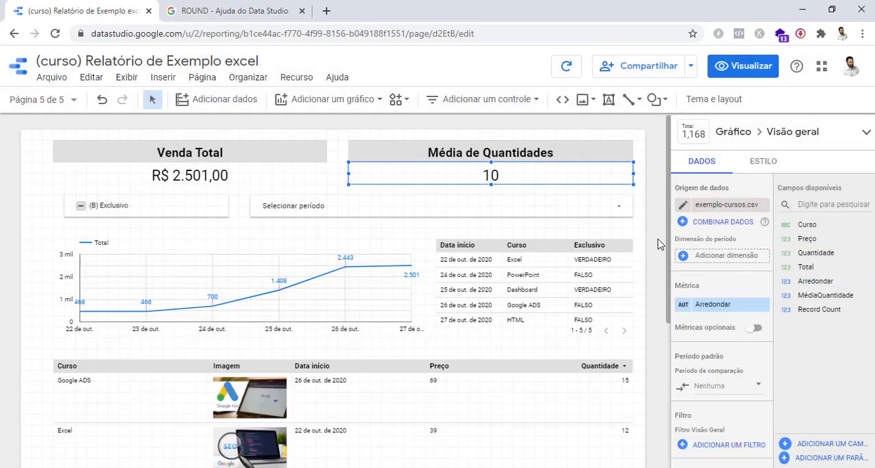